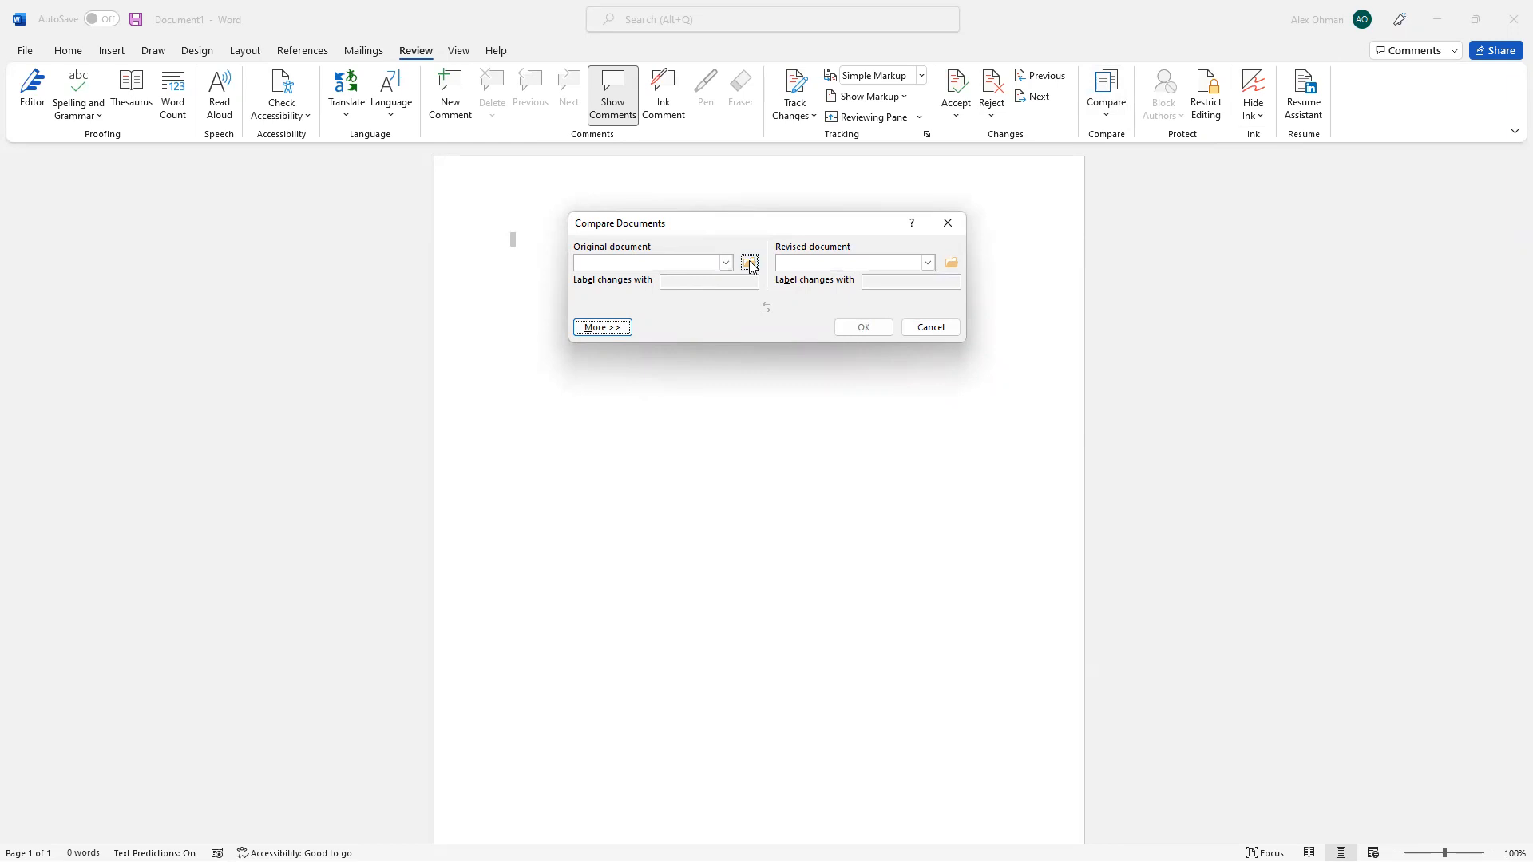
Step: Set Model_Constitution_for_Congregations_2019 (1) from the Compare Example folder as the original document for the comparison
left_click(749, 263)
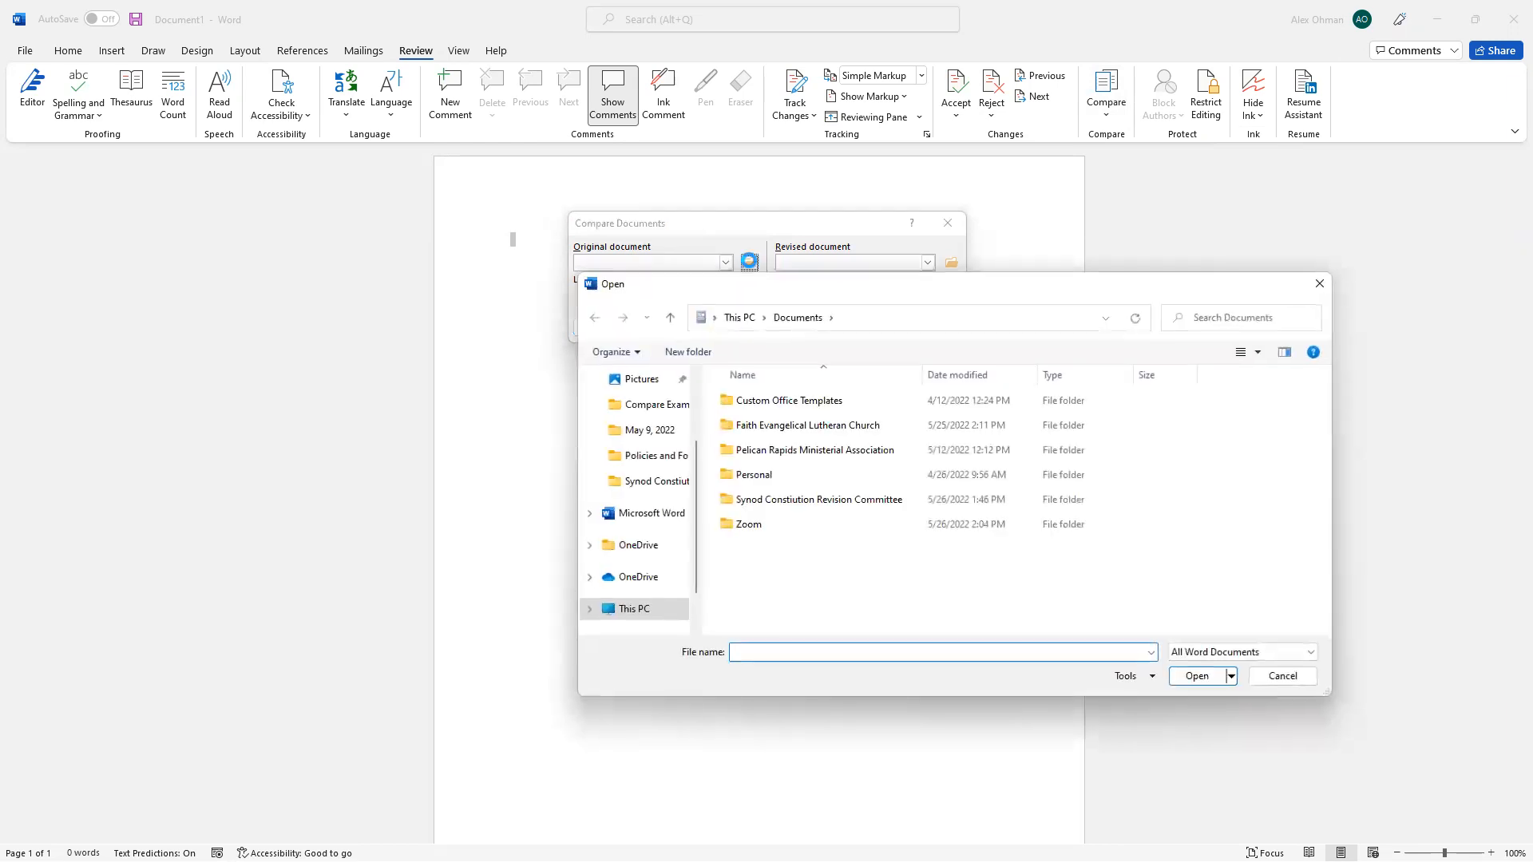
left_click(661, 405)
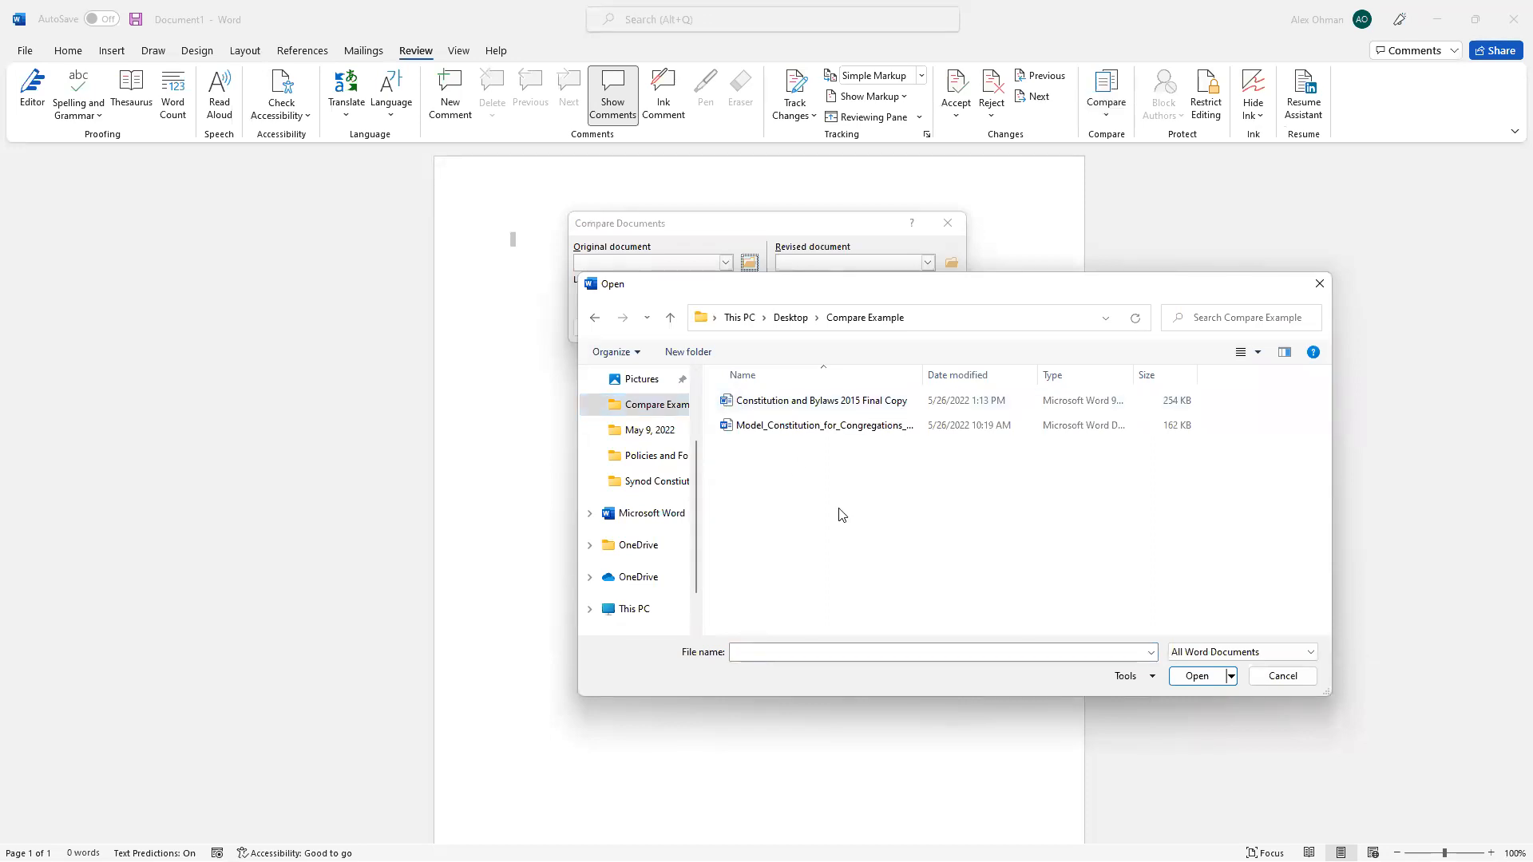
left_click(839, 429)
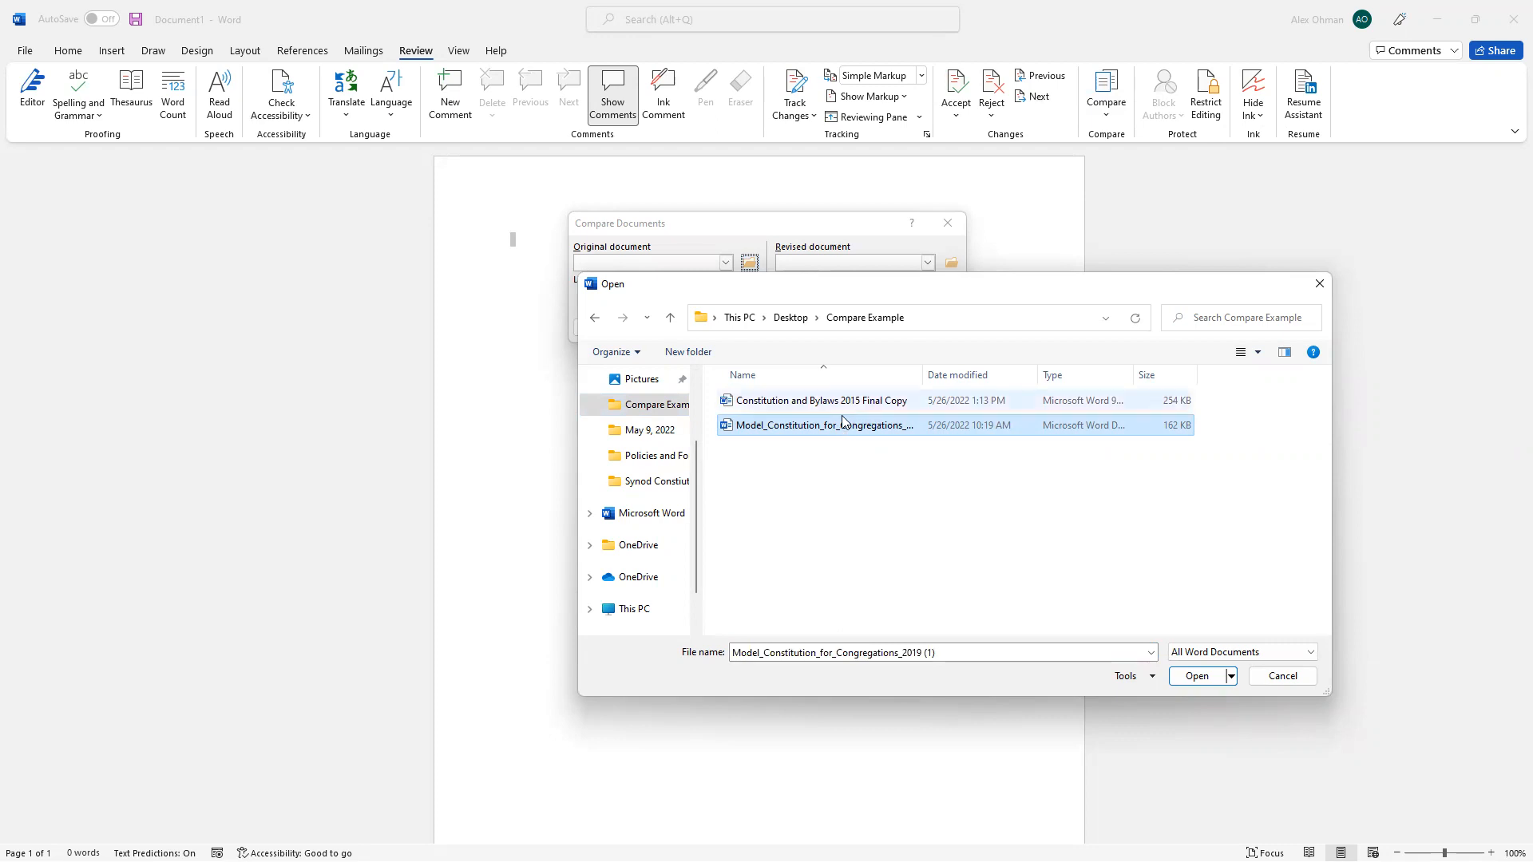
left_click(1197, 676)
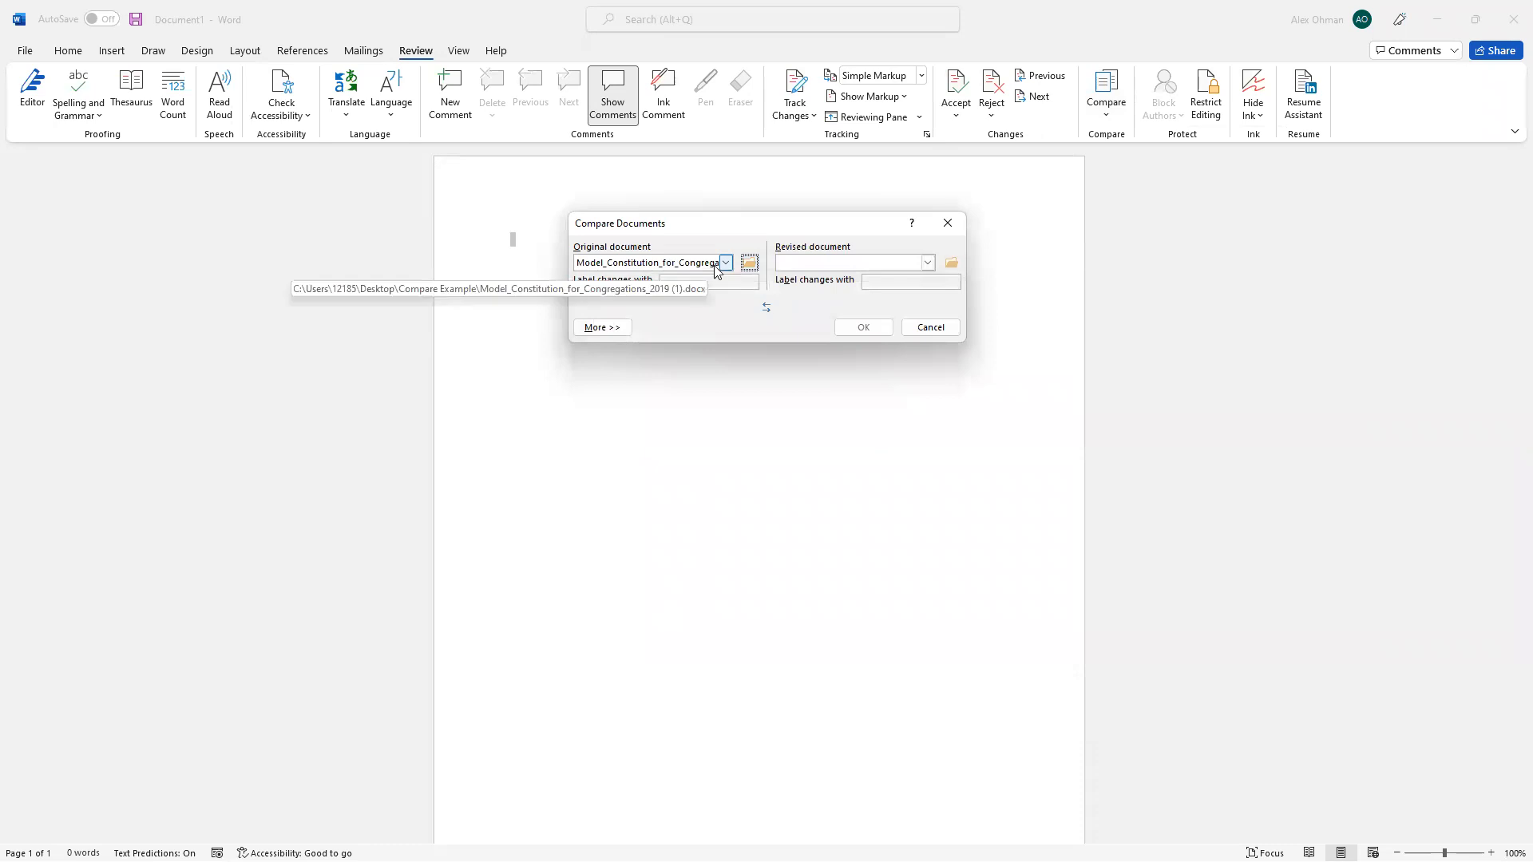
Step: Set Constitution and Bylaws 2015 Final Copy from the Compare Example folder as the revised document
left_click(953, 263)
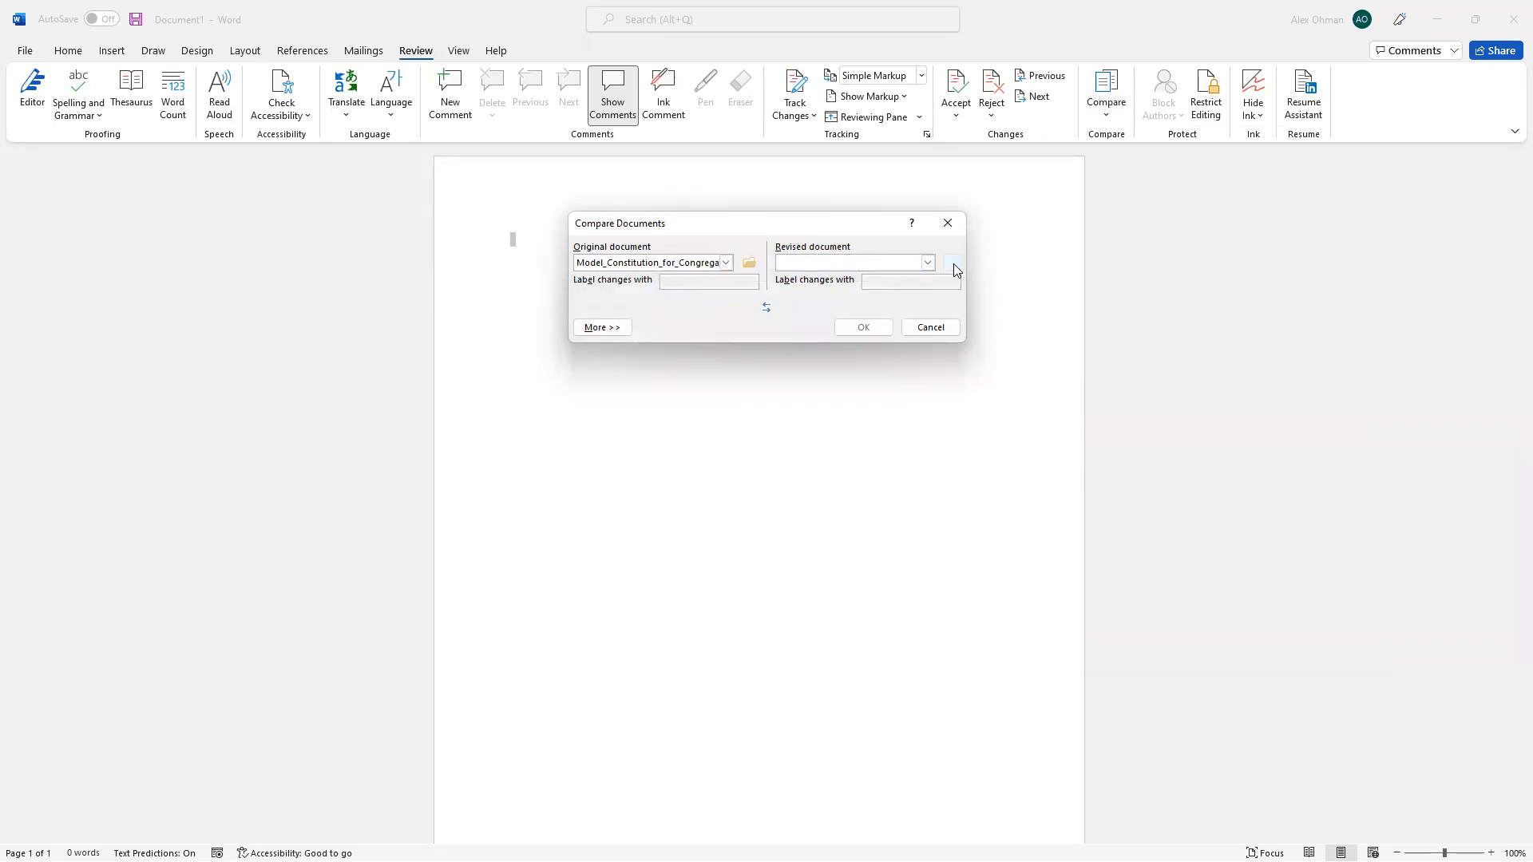
left_click(823, 407)
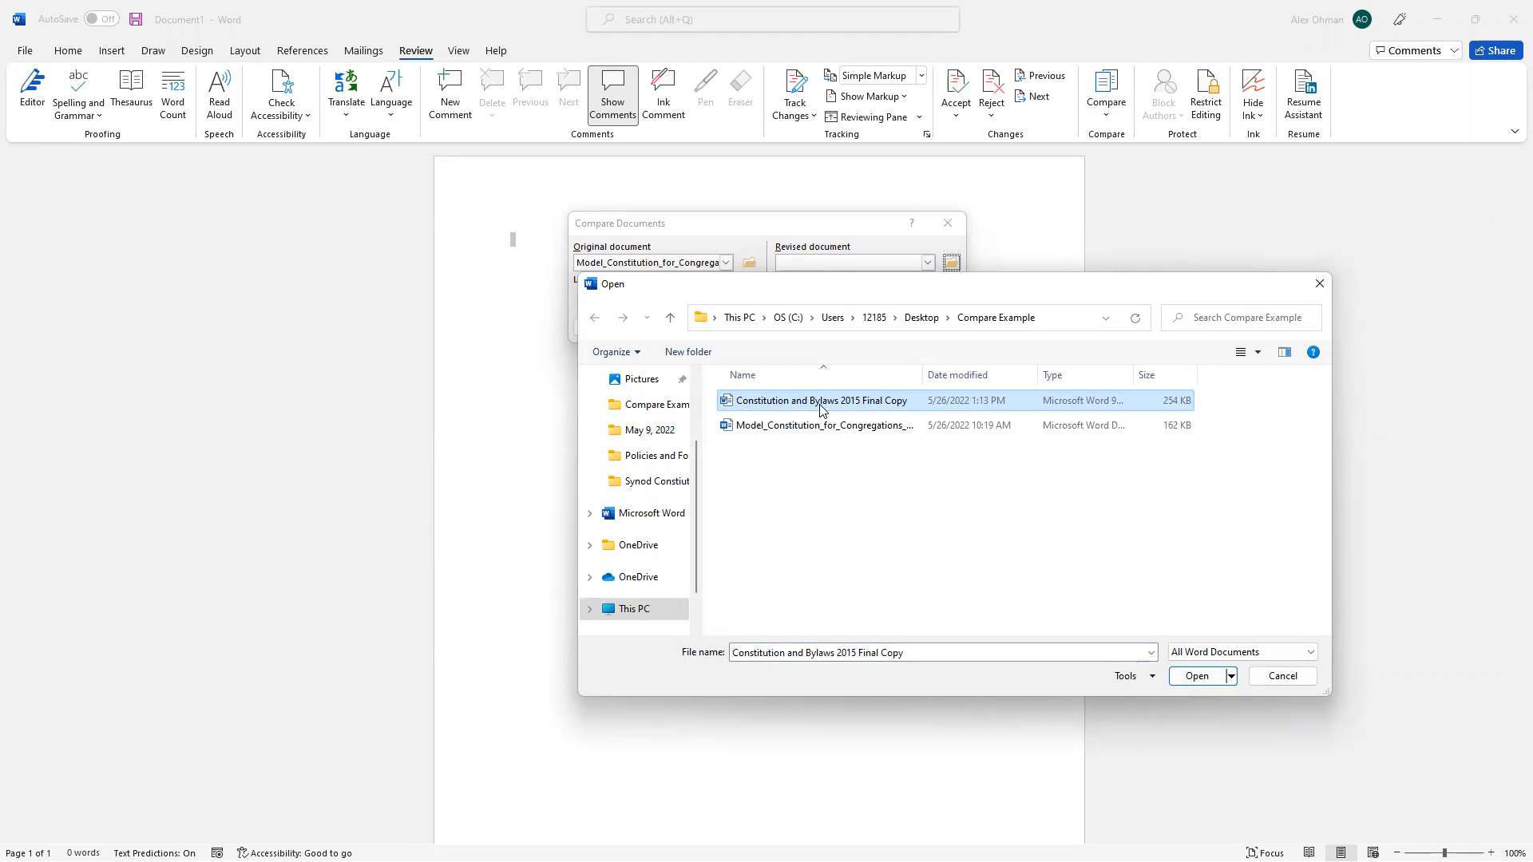
left_click(1206, 679)
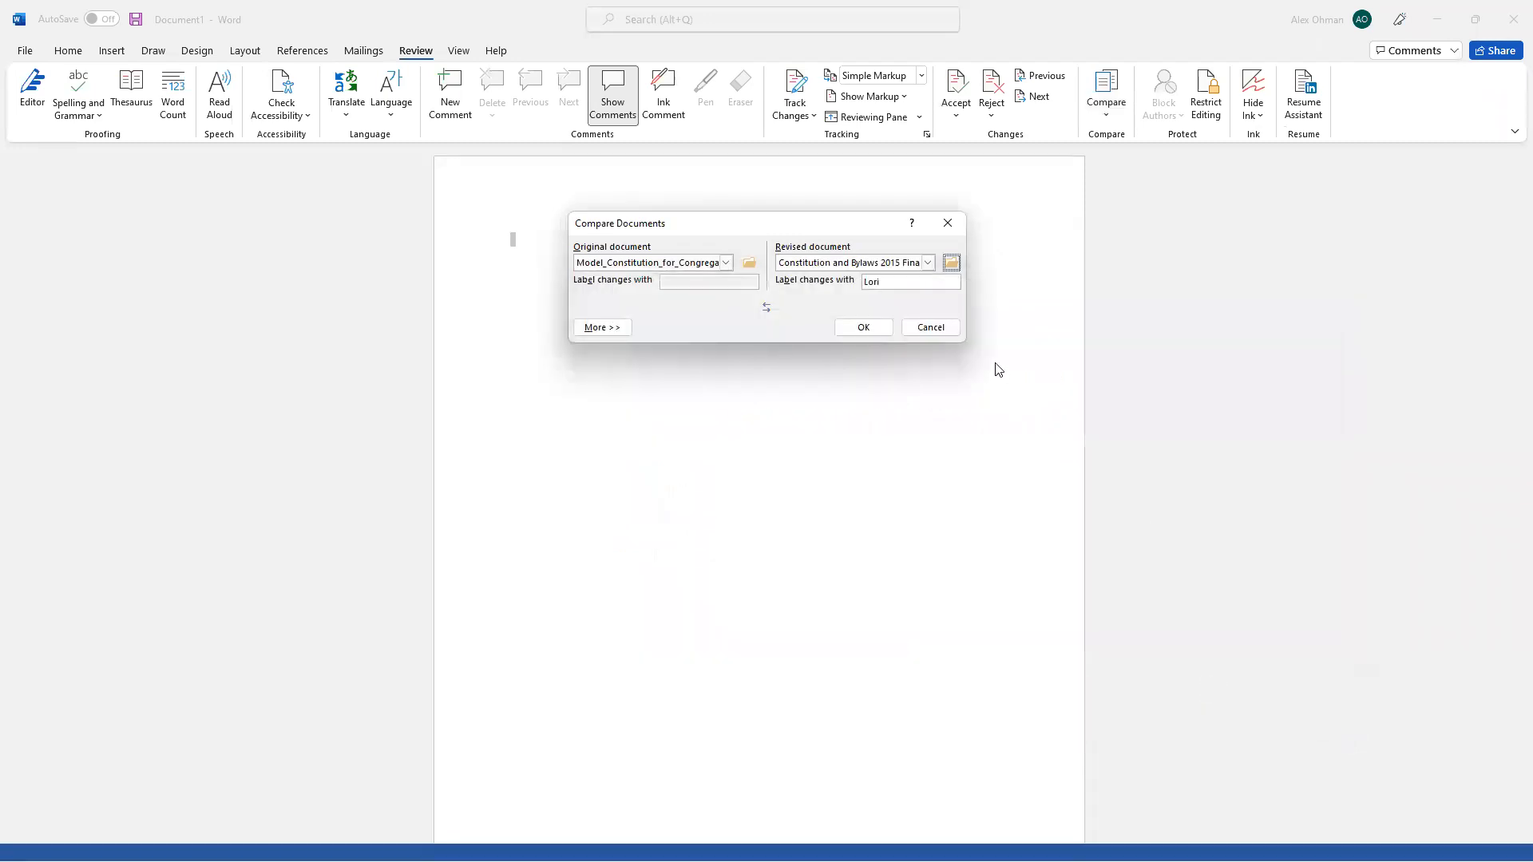
Step: Label the revised document's changes with Faith Lutheran Church
left_click(887, 277)
key("BackSpace")
key("BackSpace")
key("BackSpace")
key("BackSpace")
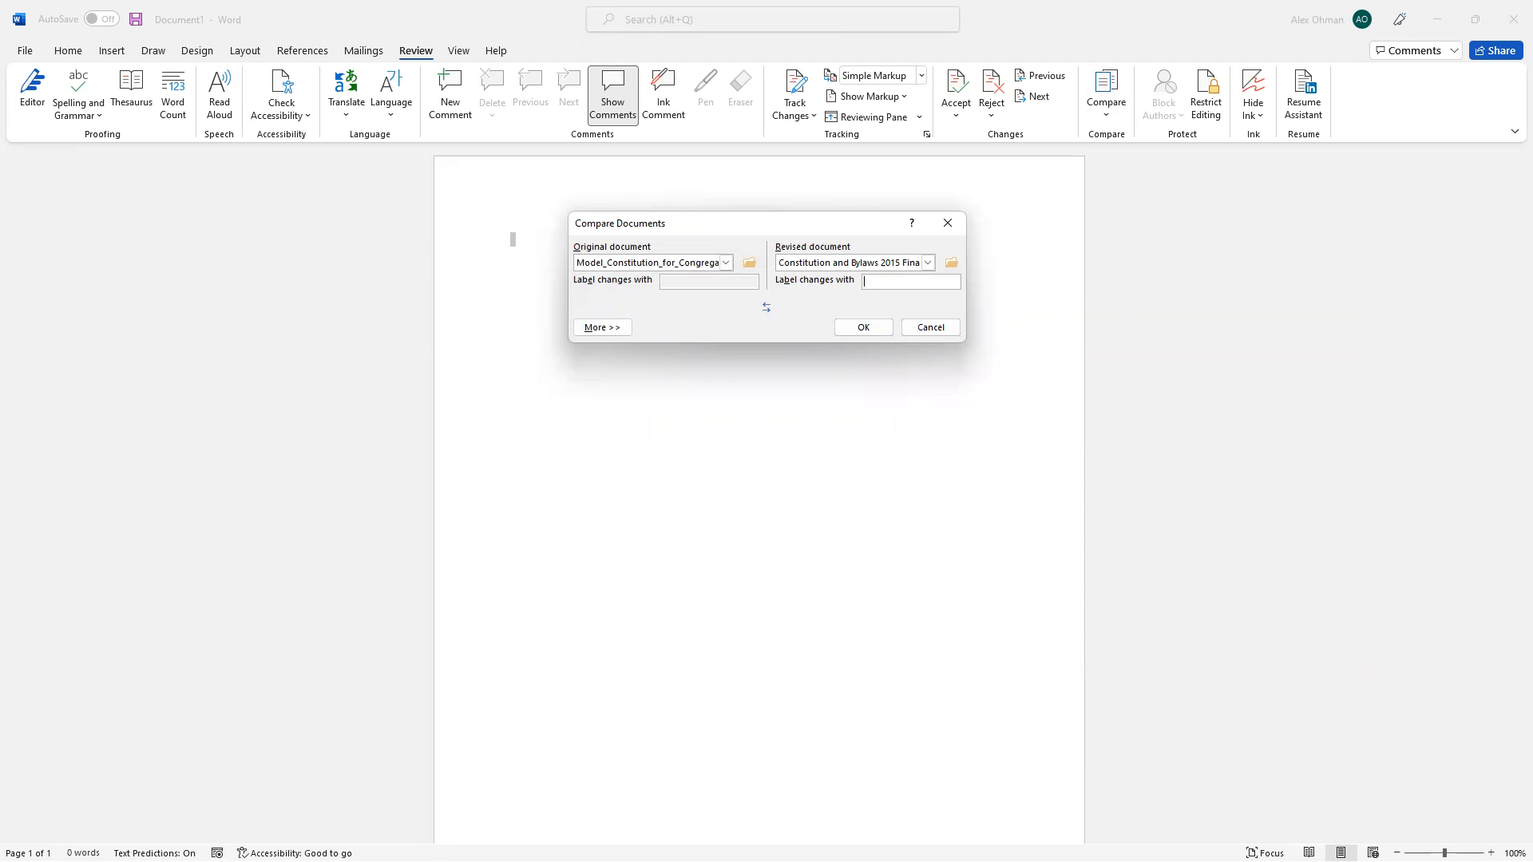
type("Faith Lutheran Church")
Step: Run the comparison at word level with footnotes and endnotes included and the changes shown in the original document
left_click(603, 327)
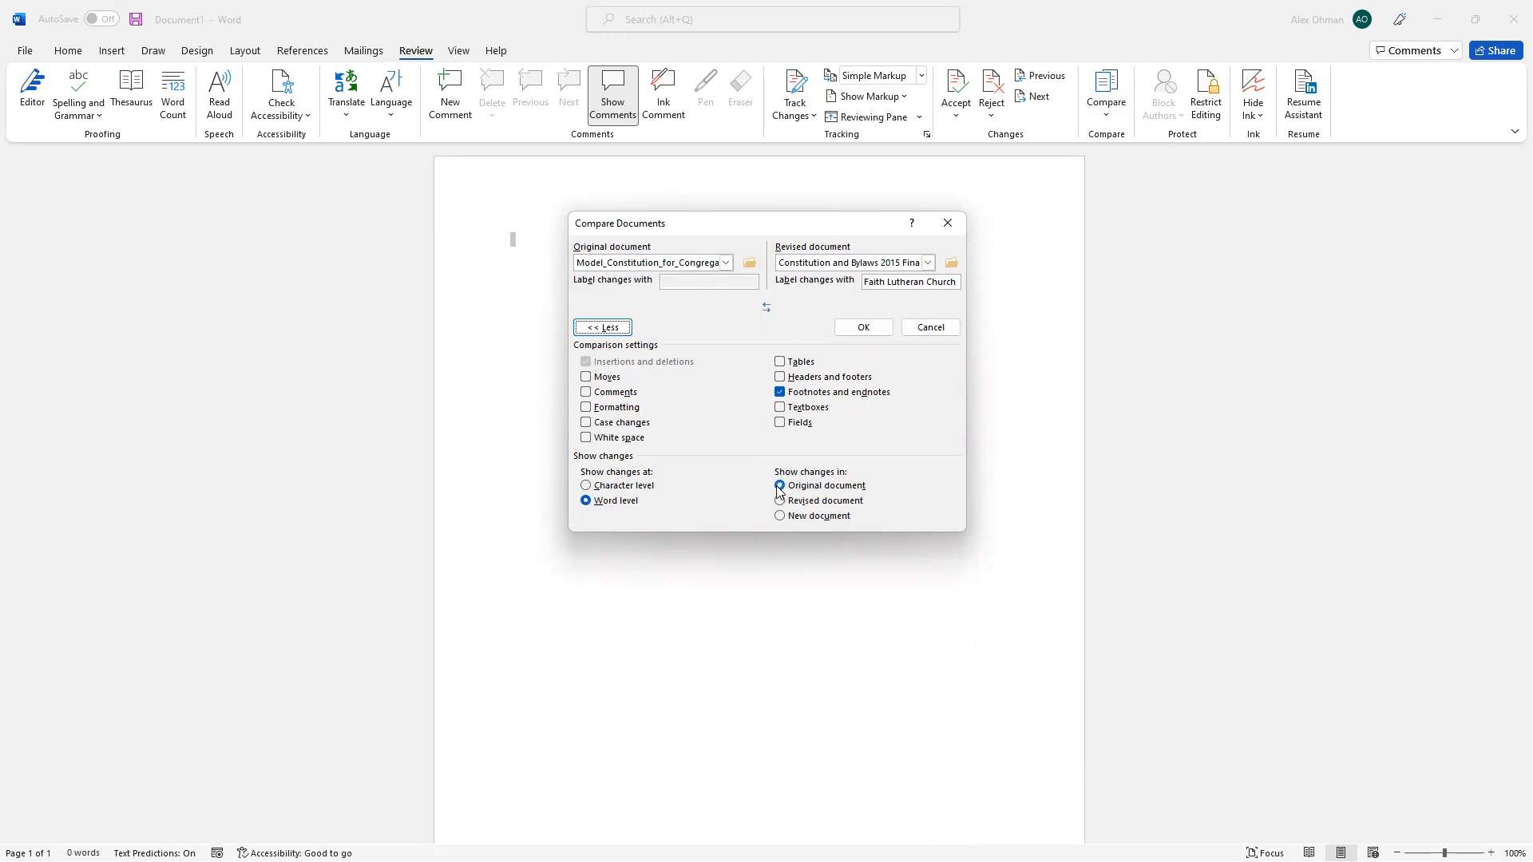
left_click(866, 329)
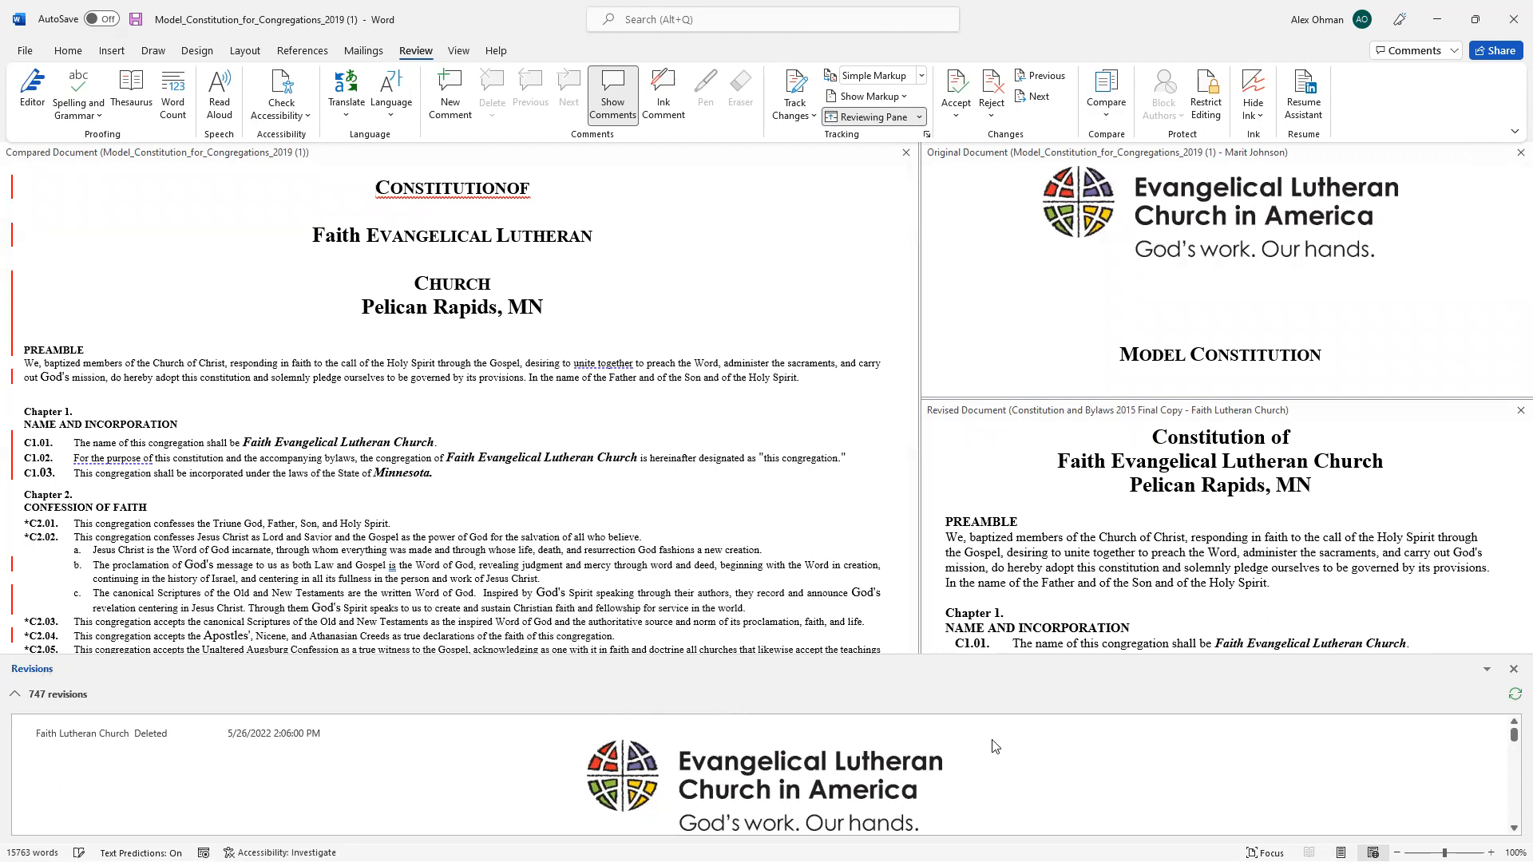
Step: Look through the first entries in the list of revisions, checking who made each change and what kind it is
scroll(336, 749, "down", 1)
scroll(332, 755, "down", 5)
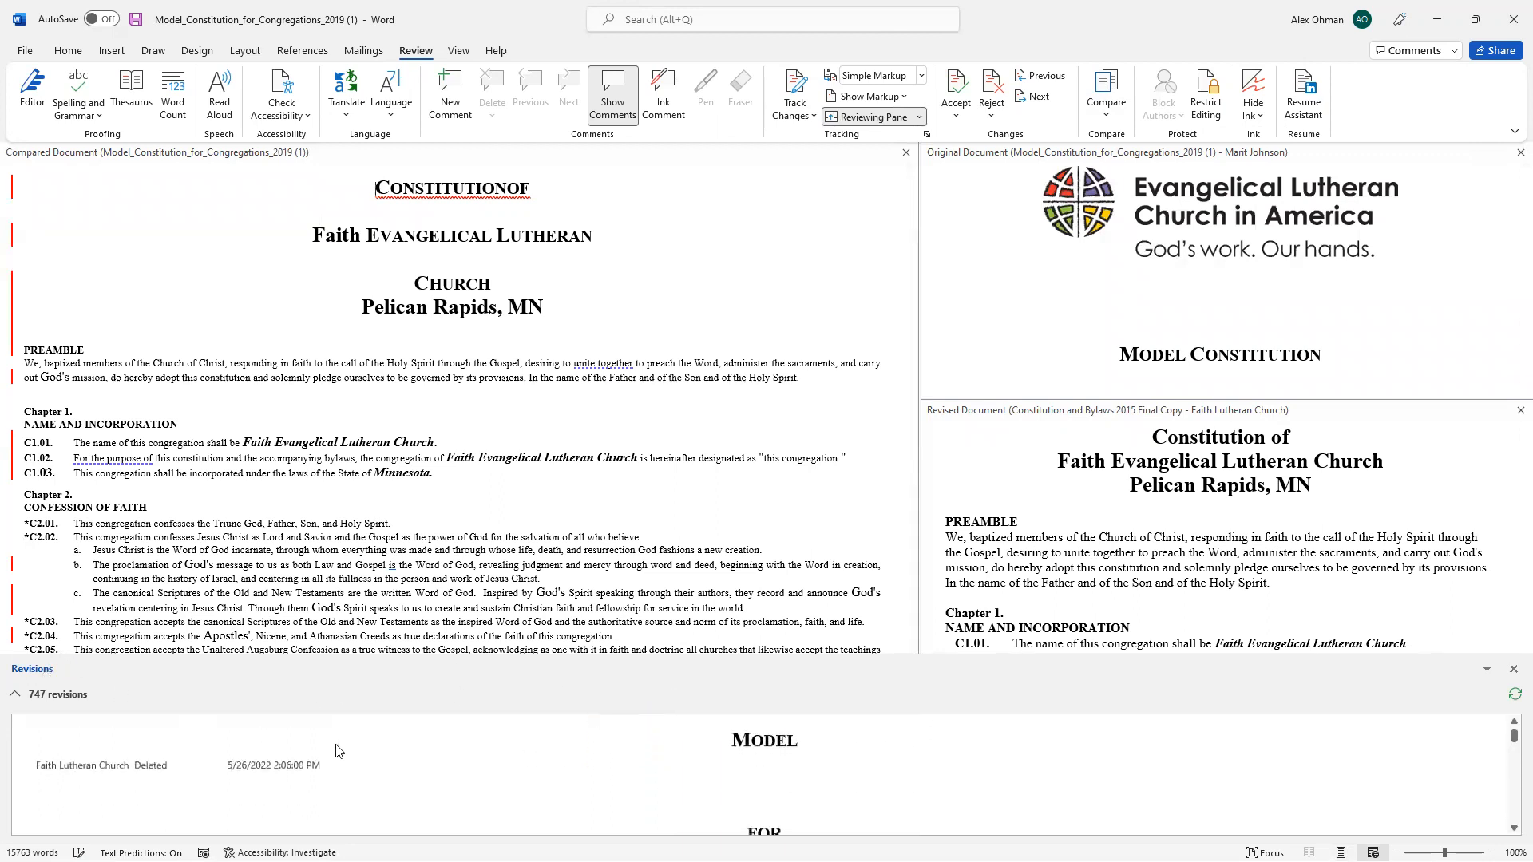
scroll(323, 757, "down", 2)
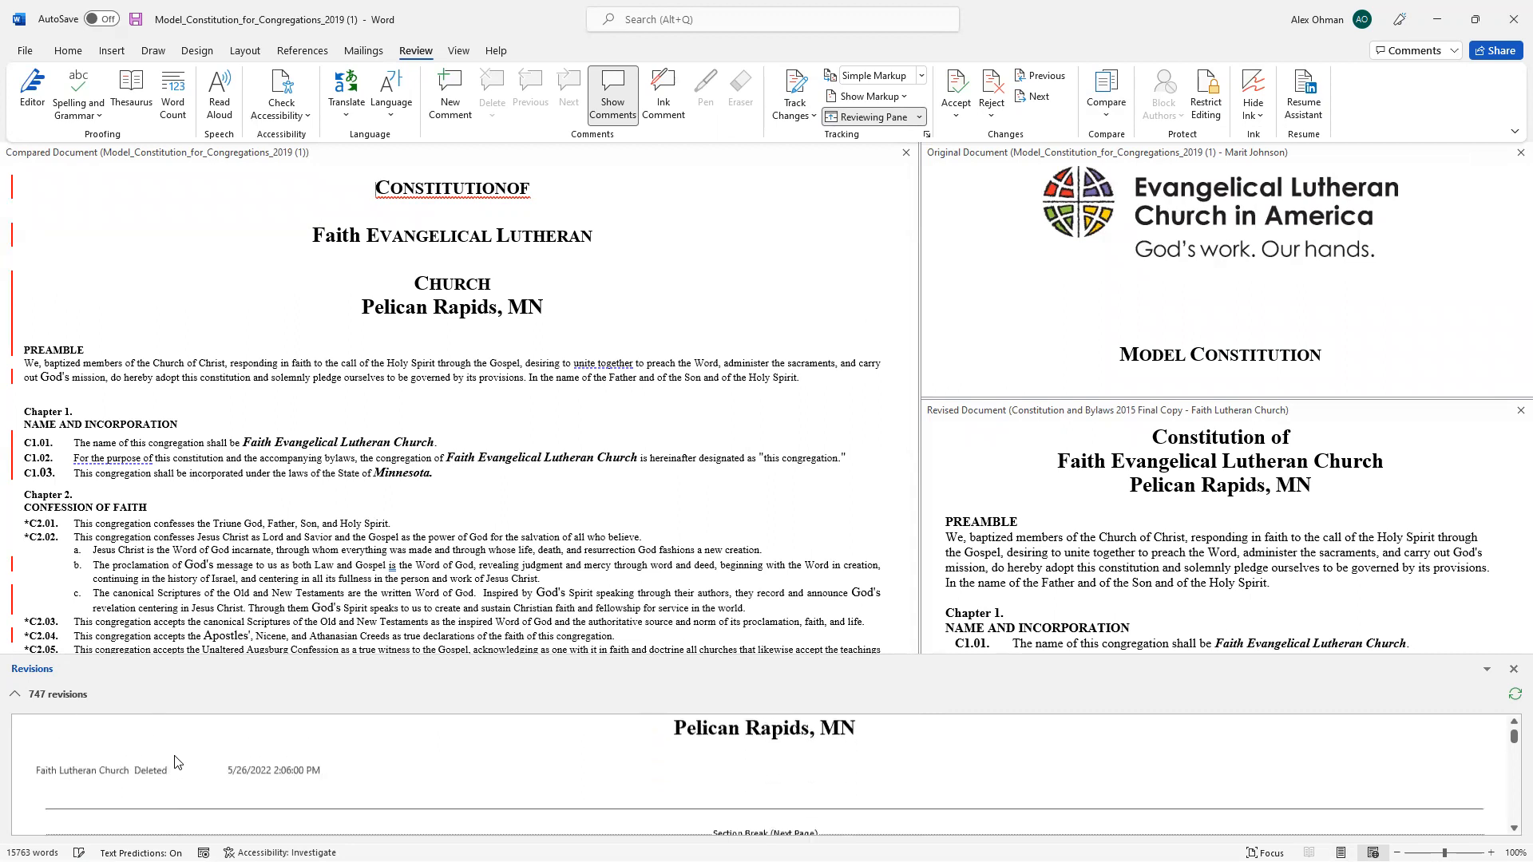
scroll(100, 783, "up", 1)
scroll(120, 779, "down", 1)
scroll(120, 782, "down", 1)
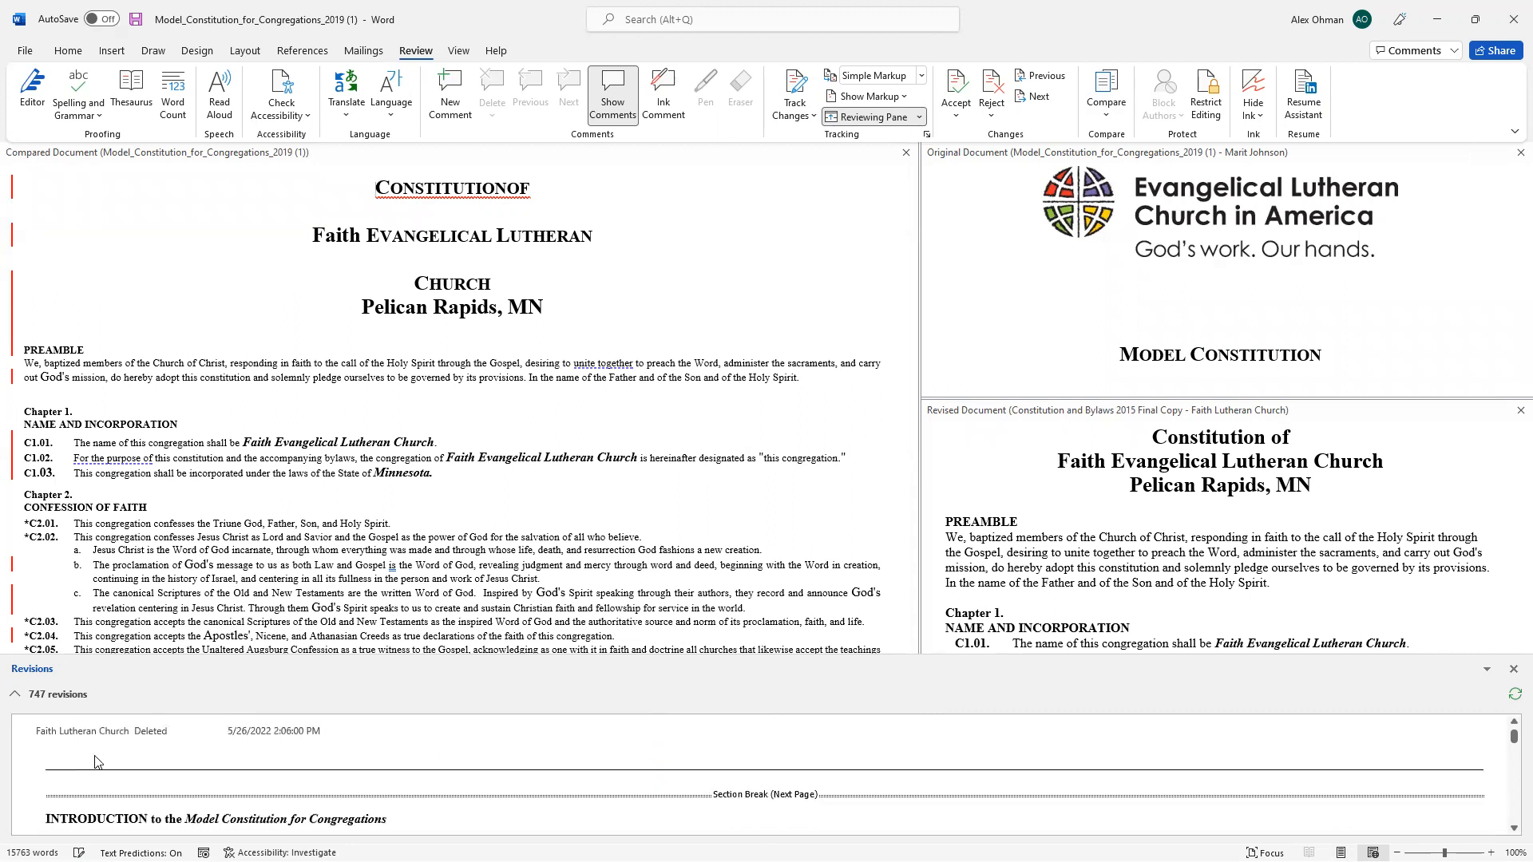
scroll(303, 762, "up", 3)
scroll(345, 769, "up", 3)
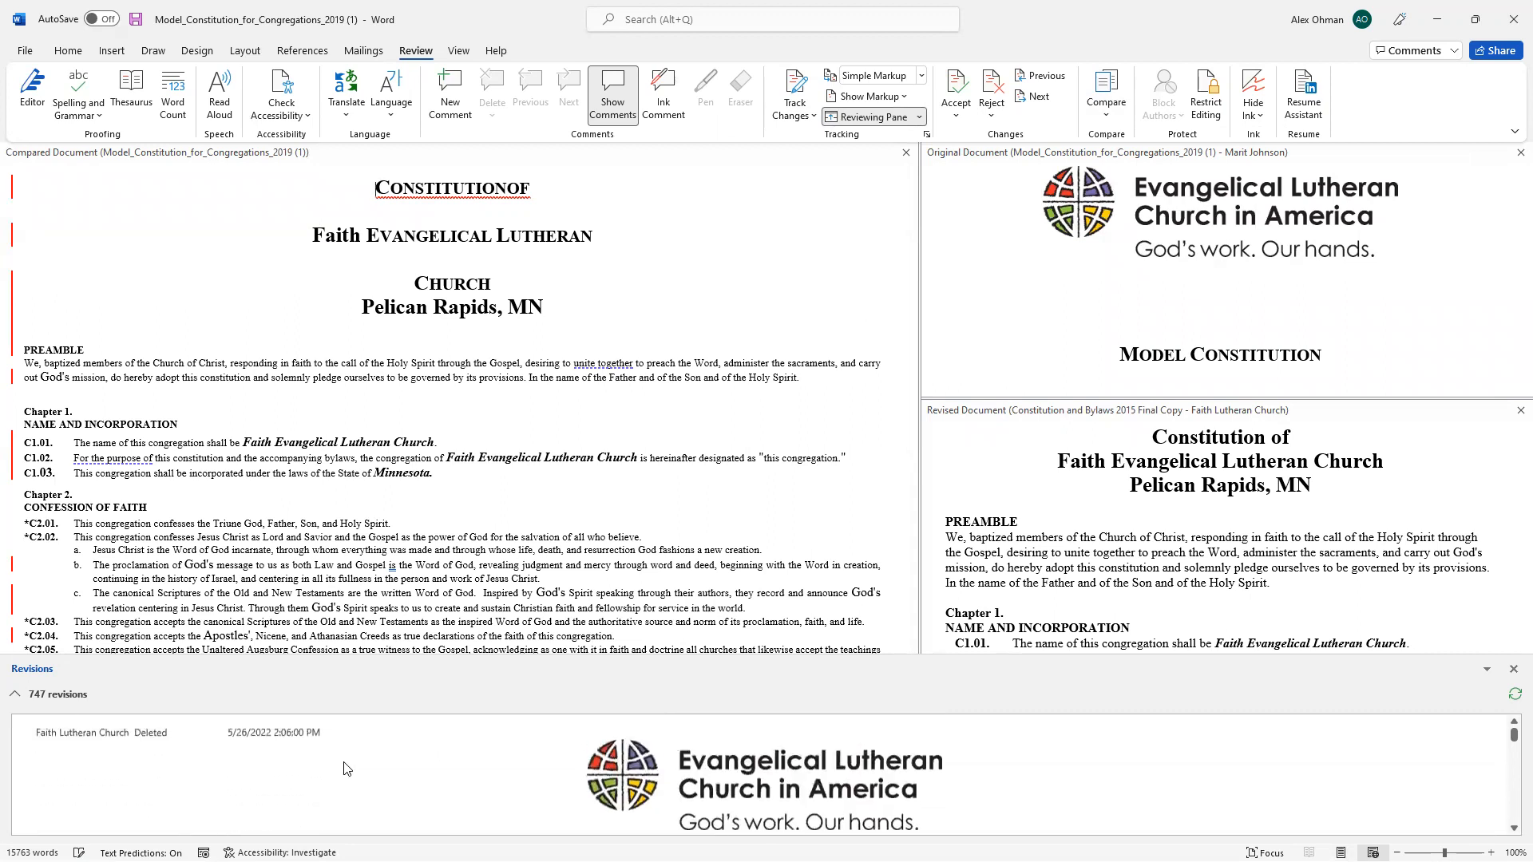
Step: Hide the revisions list and both source documents so that only the compared document remains displayed
left_click(863, 118)
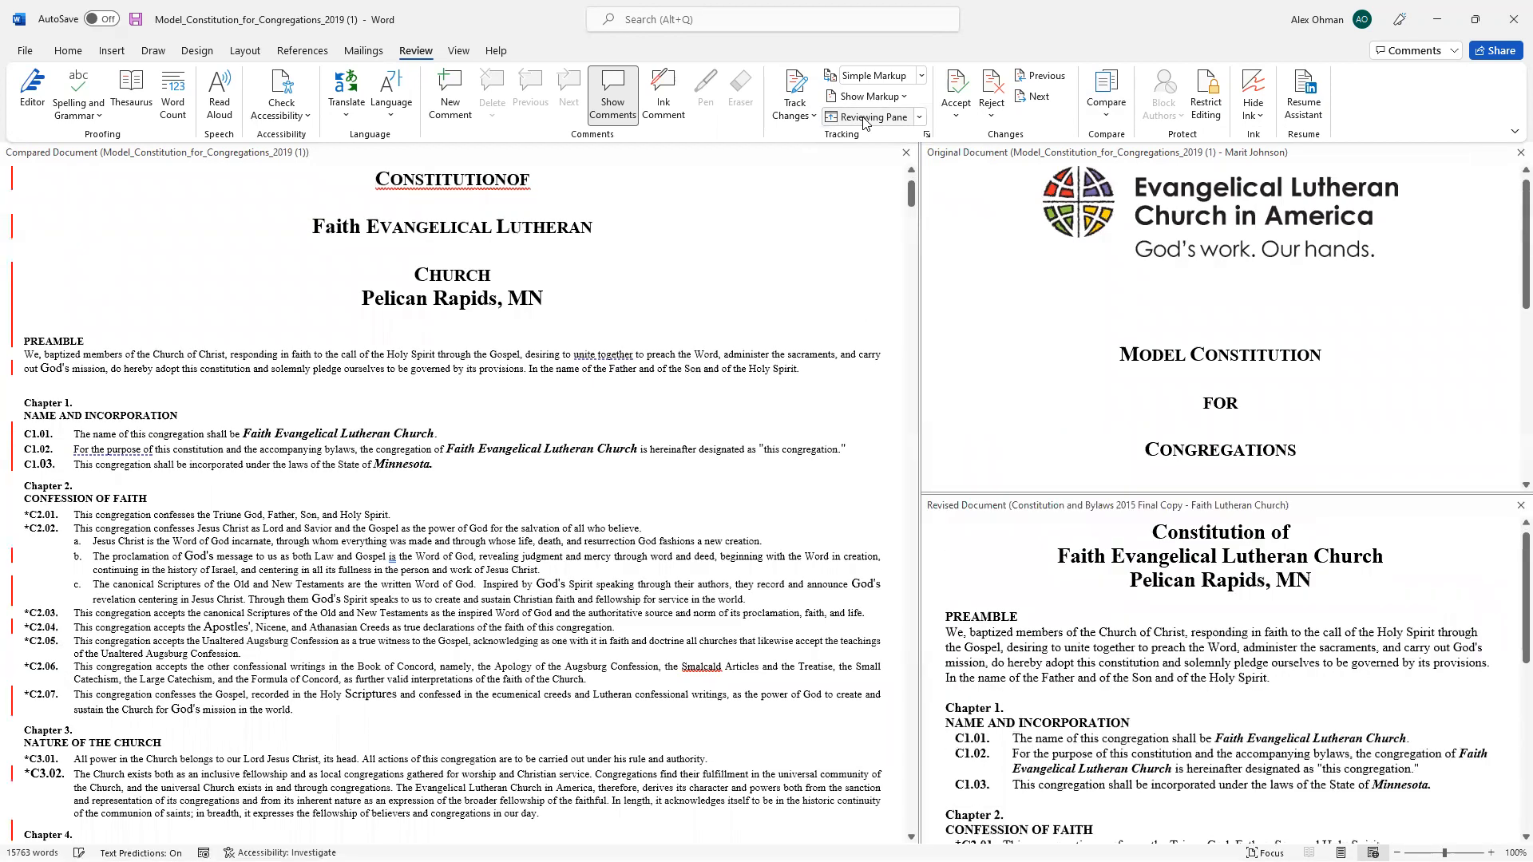
left_click(1104, 104)
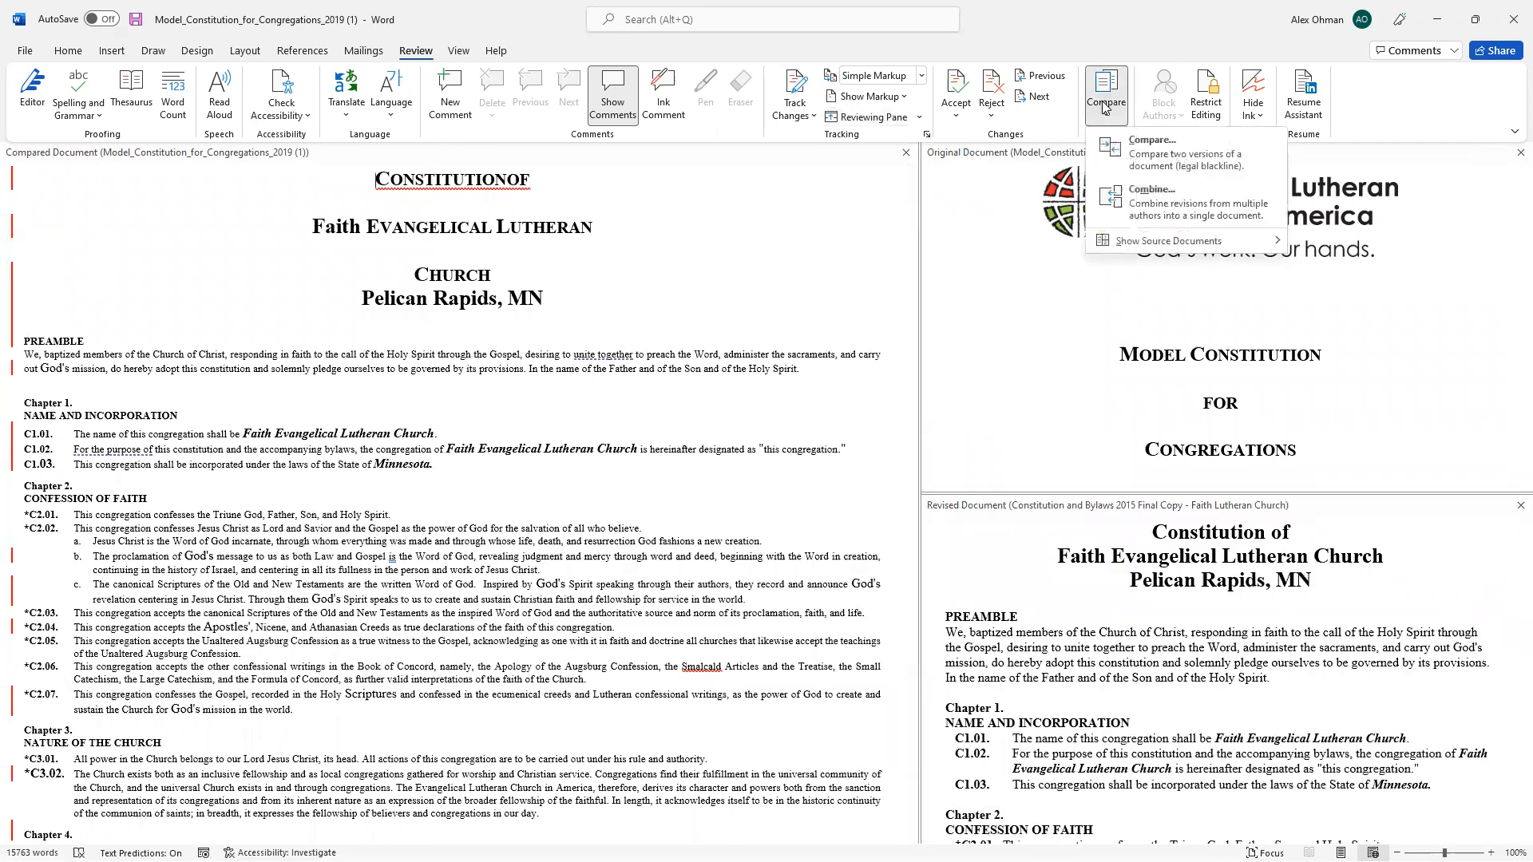
mouse_move(1142, 246)
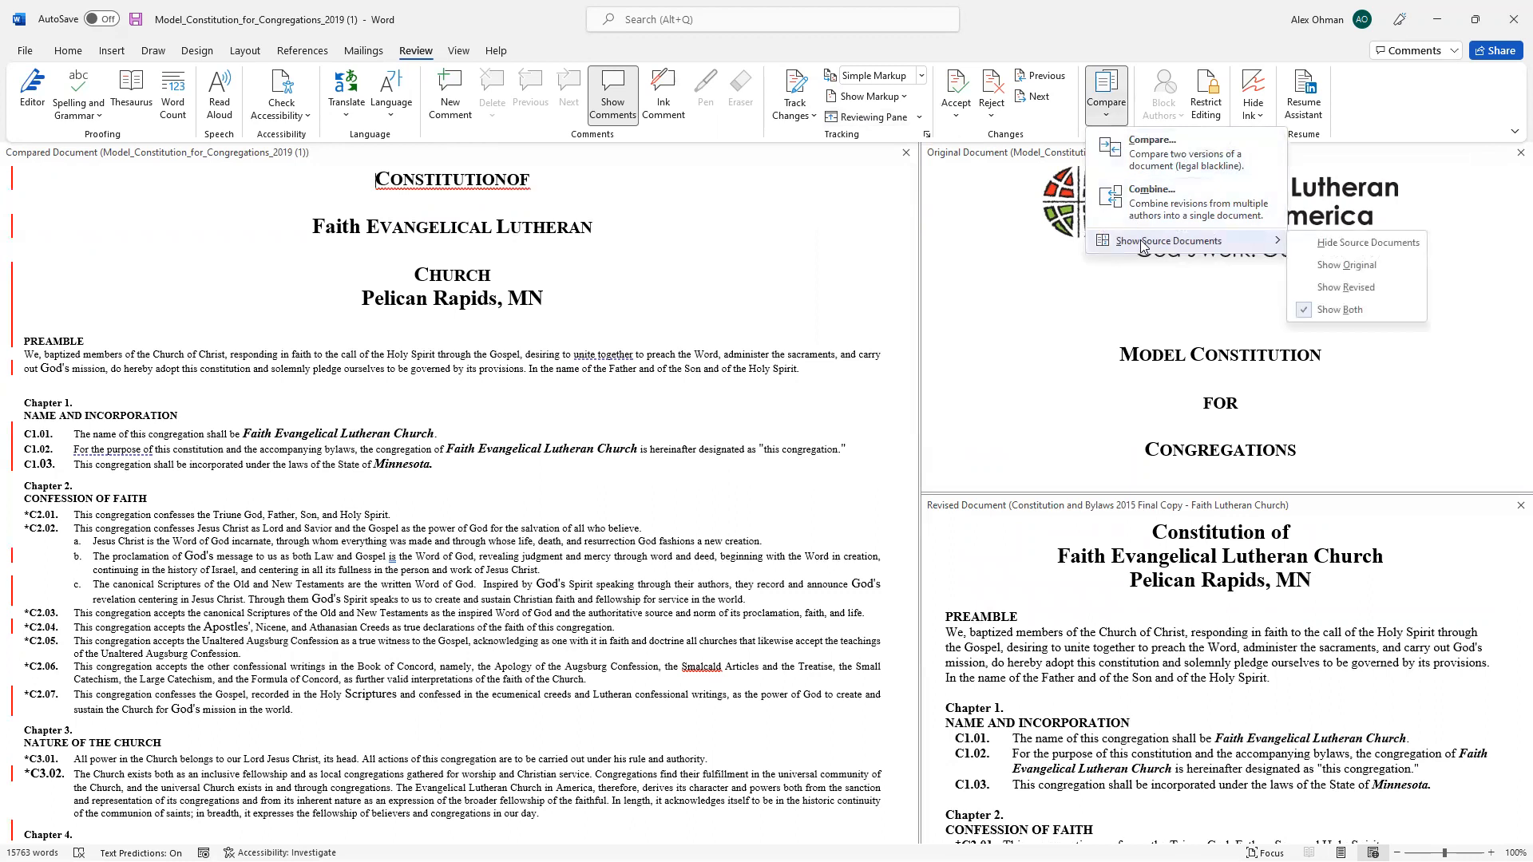
left_click(1370, 244)
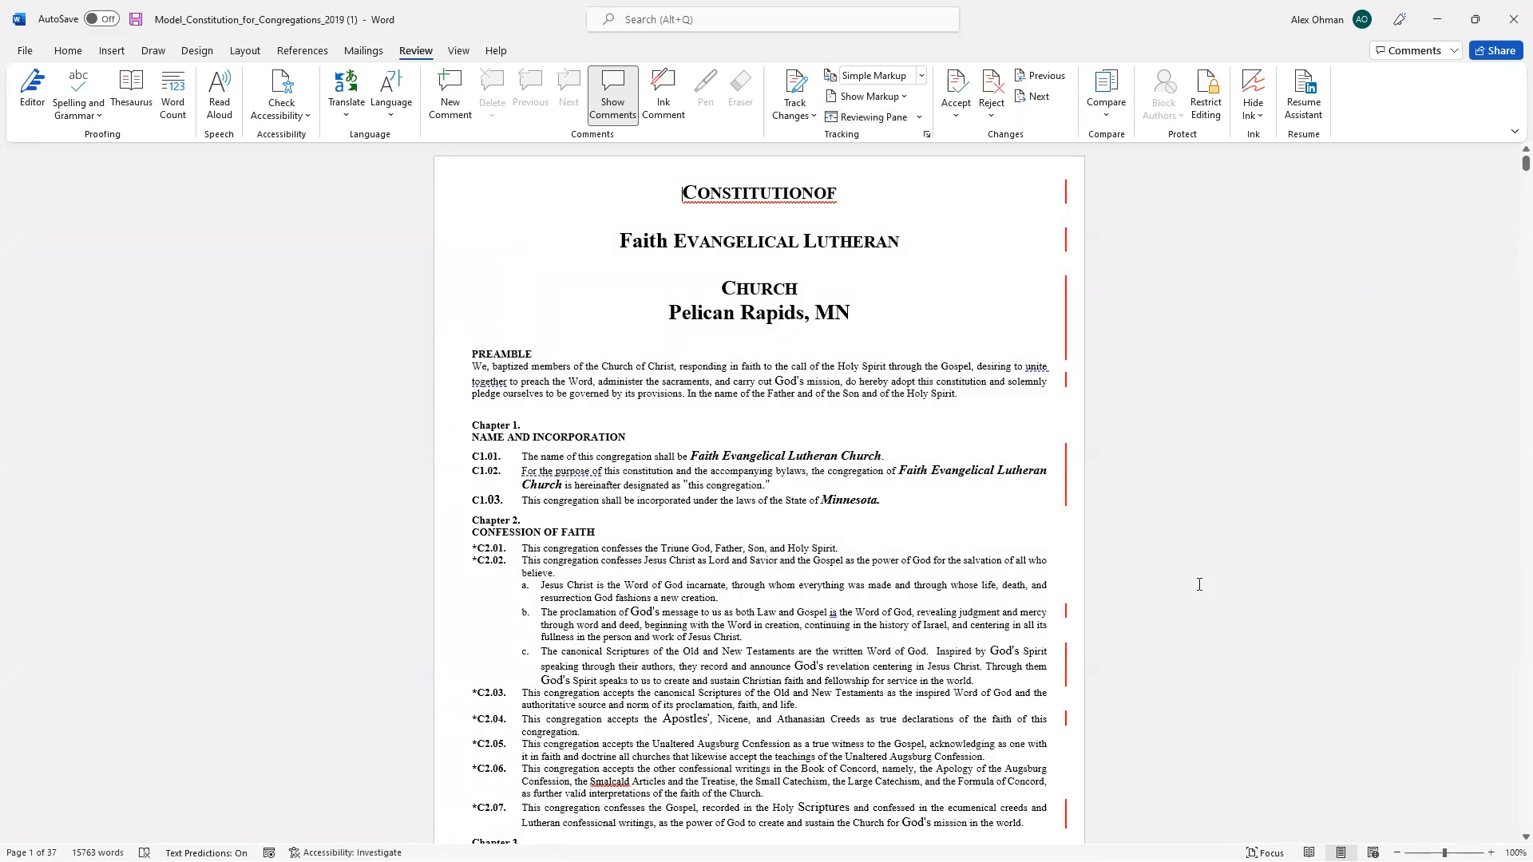
Step: Show all markup in the compared document and examine the deleted, unchanged and inserted words of the title page
left_click(1067, 200)
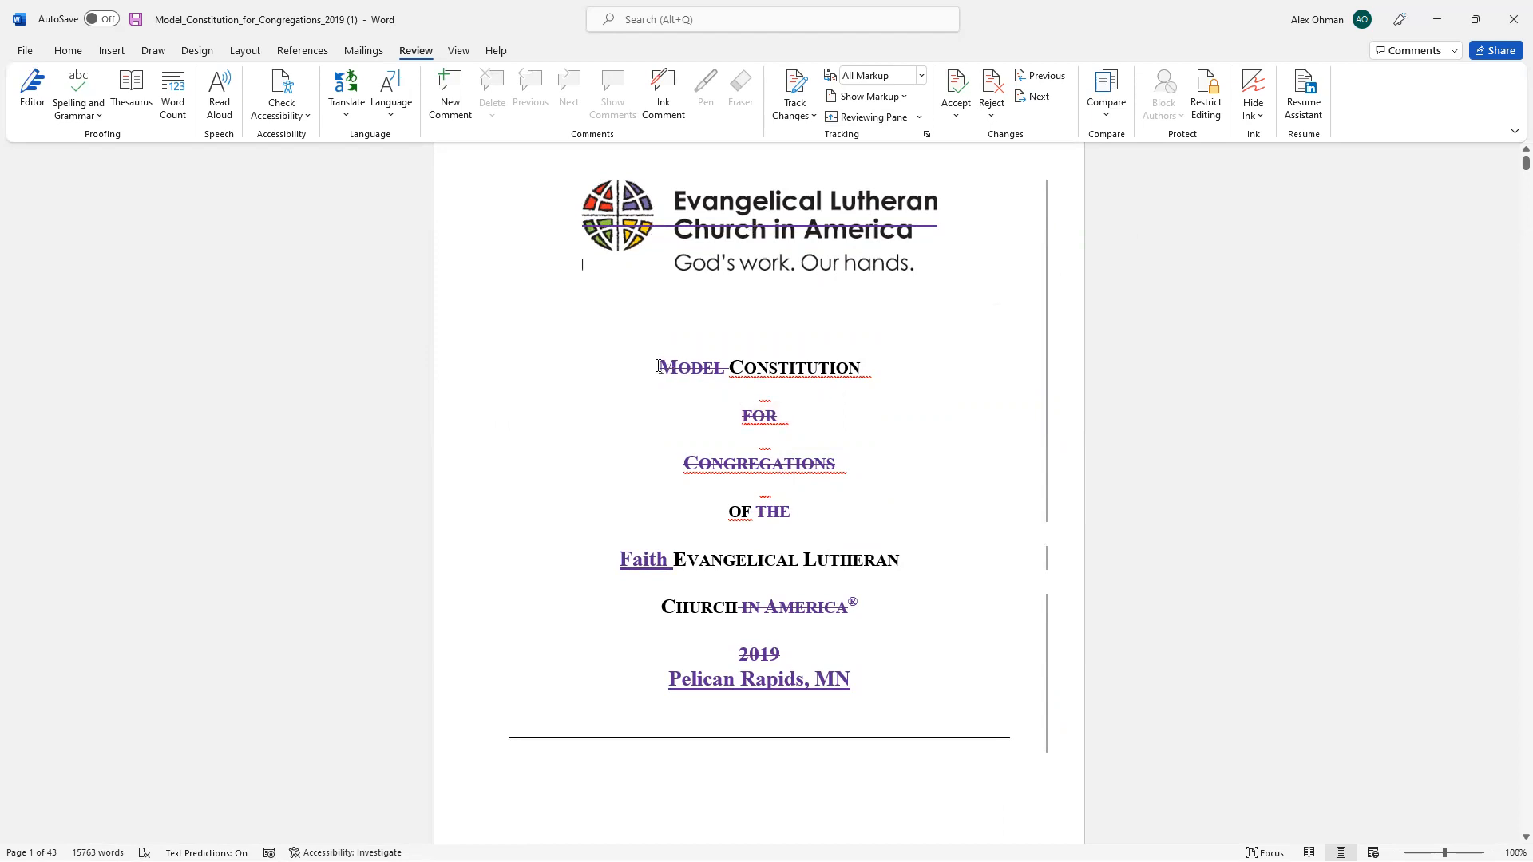
mouse_move(723, 368)
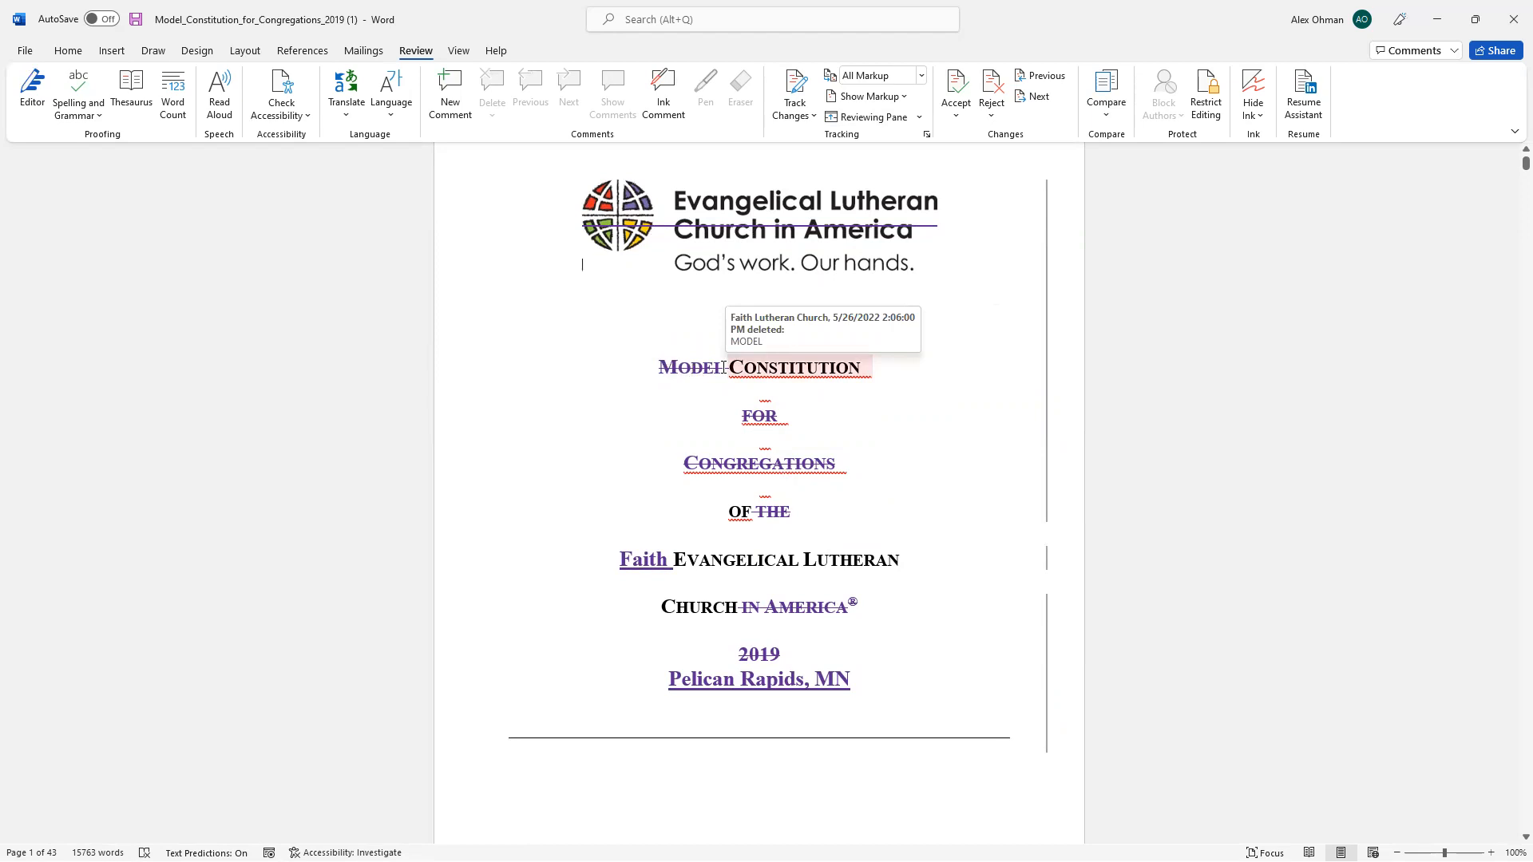
scroll(724, 368, "up", 1)
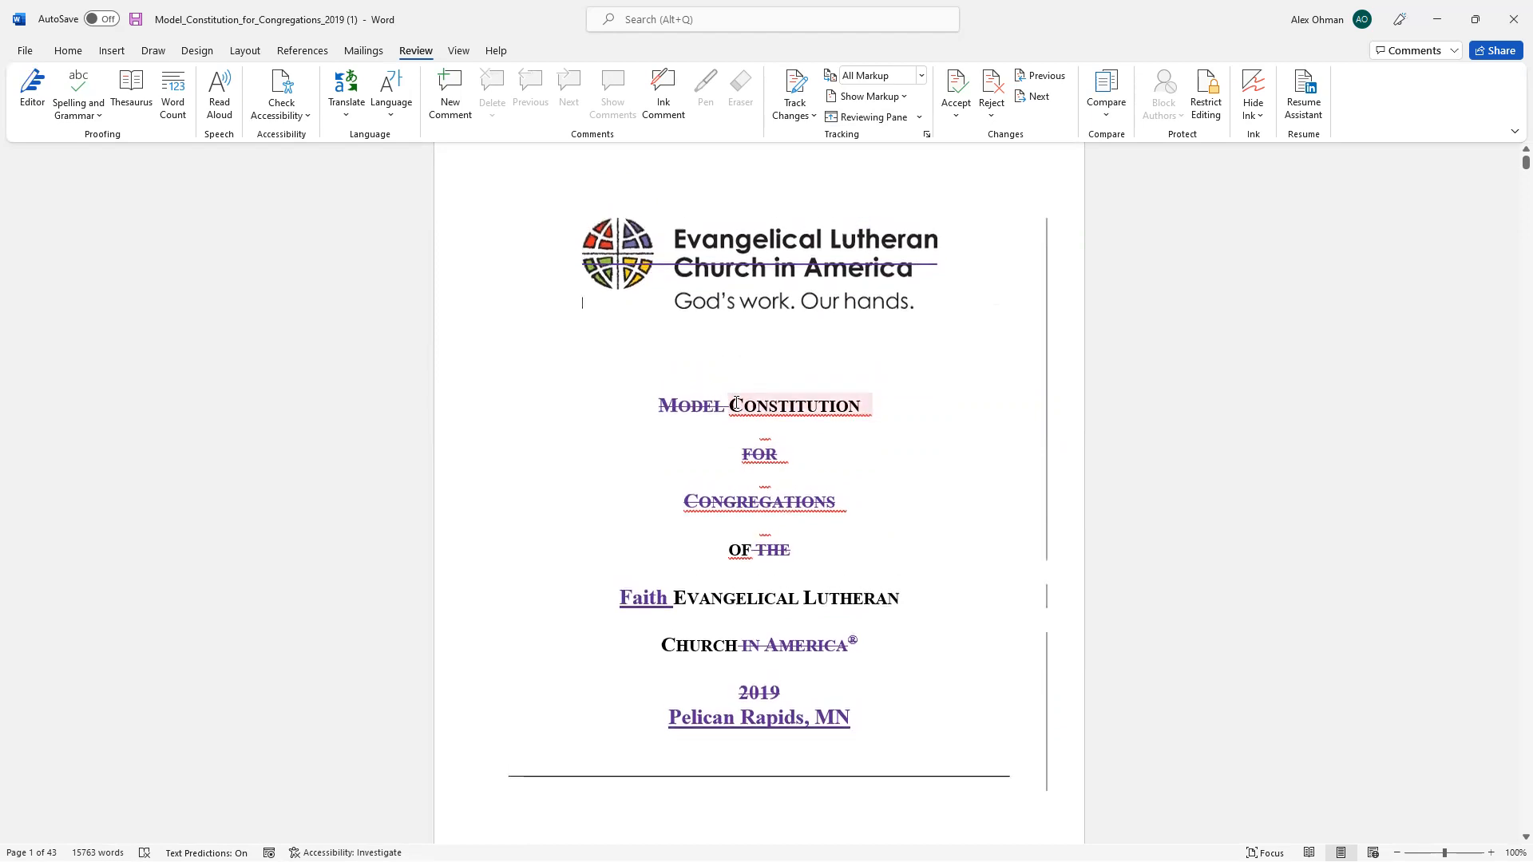
left_click_drag(729, 406, 863, 408)
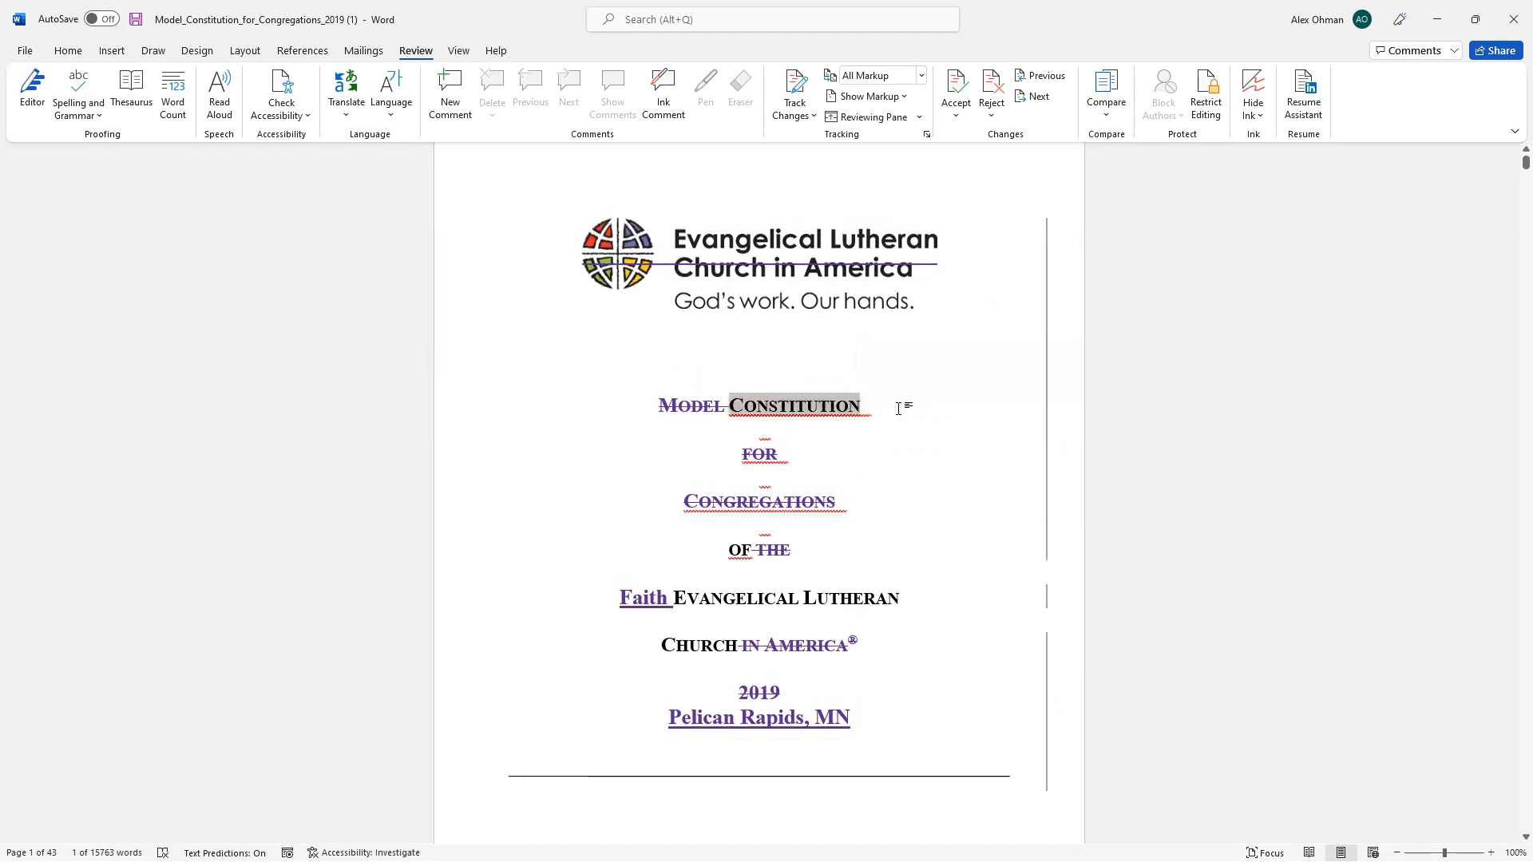
left_click(898, 409)
left_click(590, 366)
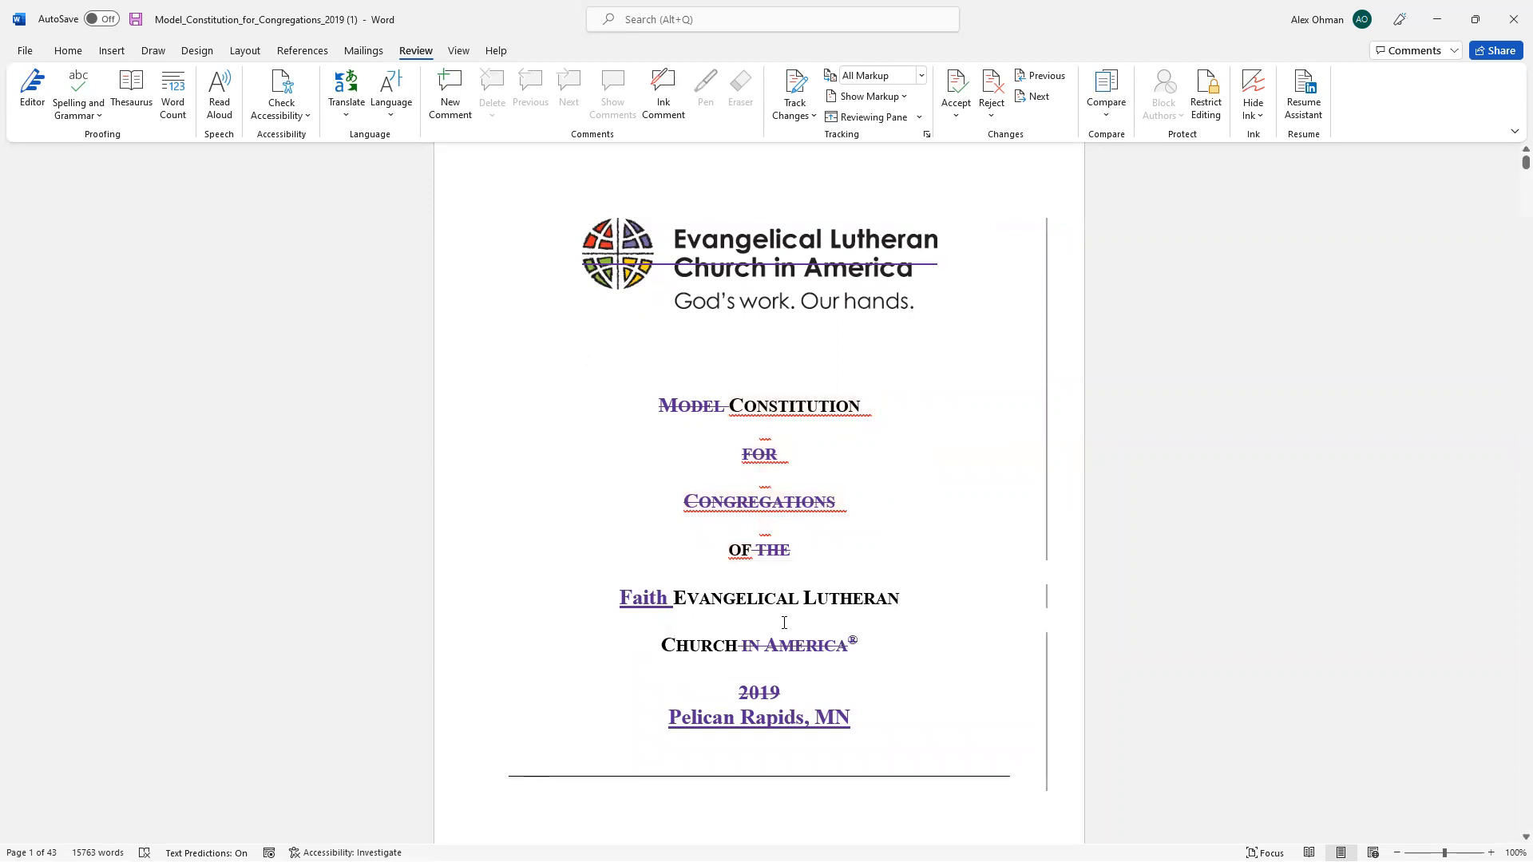
scroll(658, 532, "down", 2)
left_click_drag(622, 520, 675, 524)
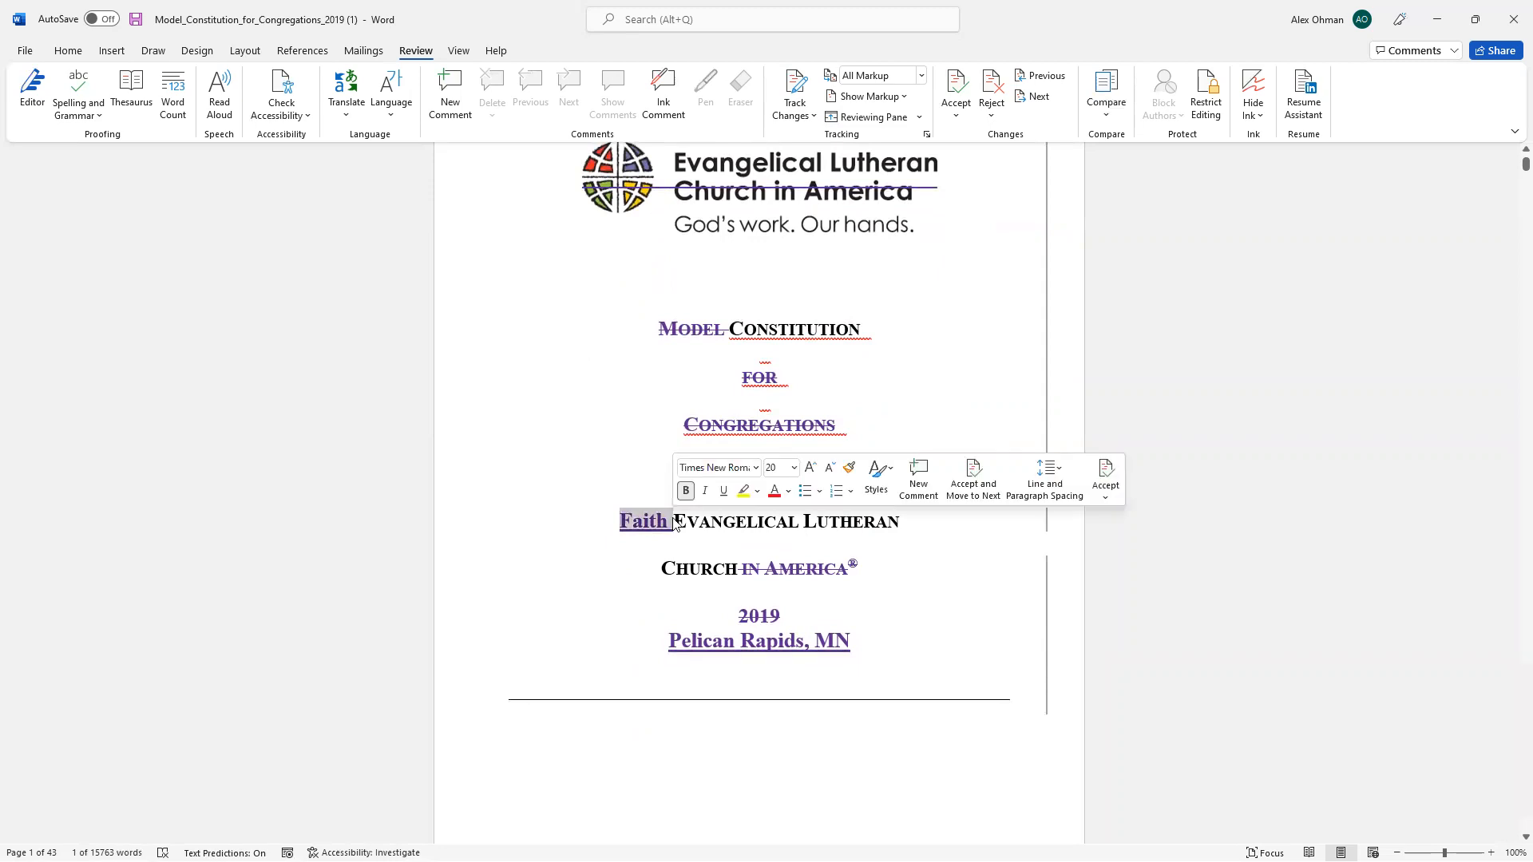
left_click(675, 522)
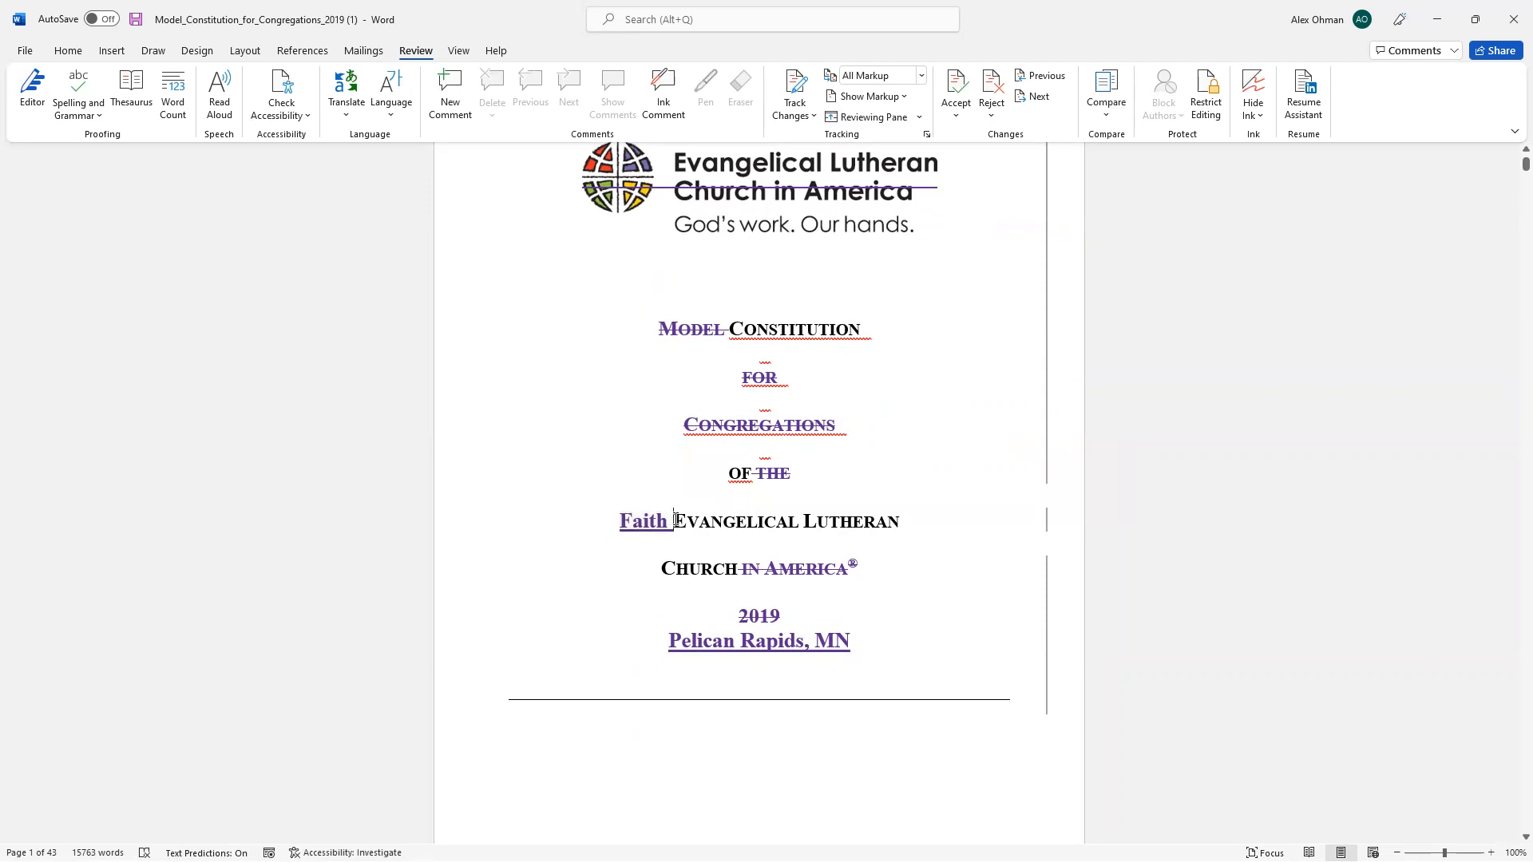
left_click_drag(677, 521, 619, 520)
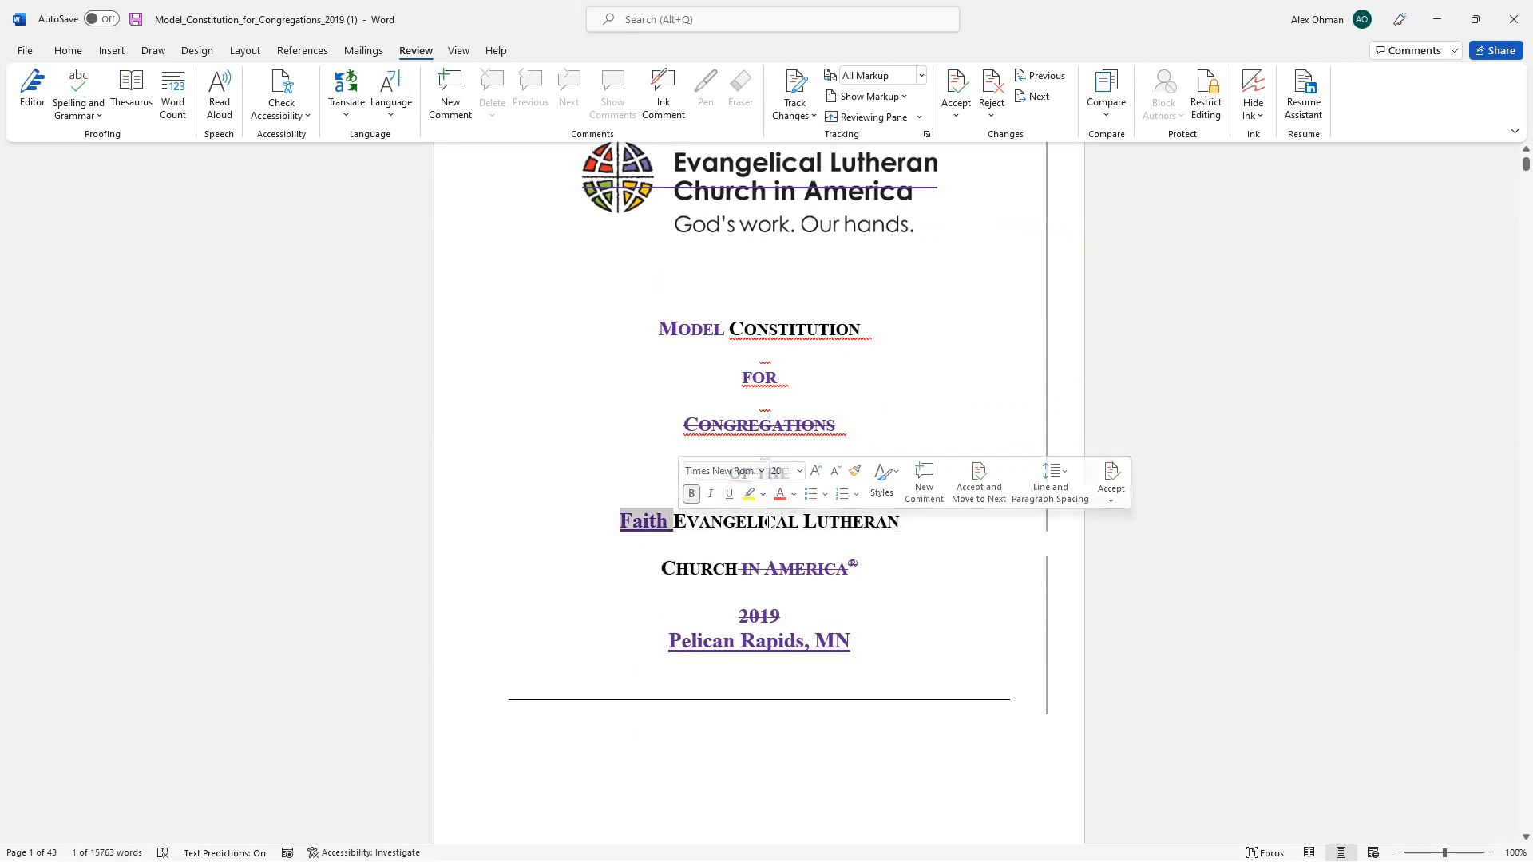
left_click_drag(741, 568, 889, 570)
left_click(882, 594)
Step: Examine the tracked changes from the introduction through Chapter 3, including the congregation name in C1.01 and provisions C3.02 to C3.05
scroll(613, 415, "down", 10)
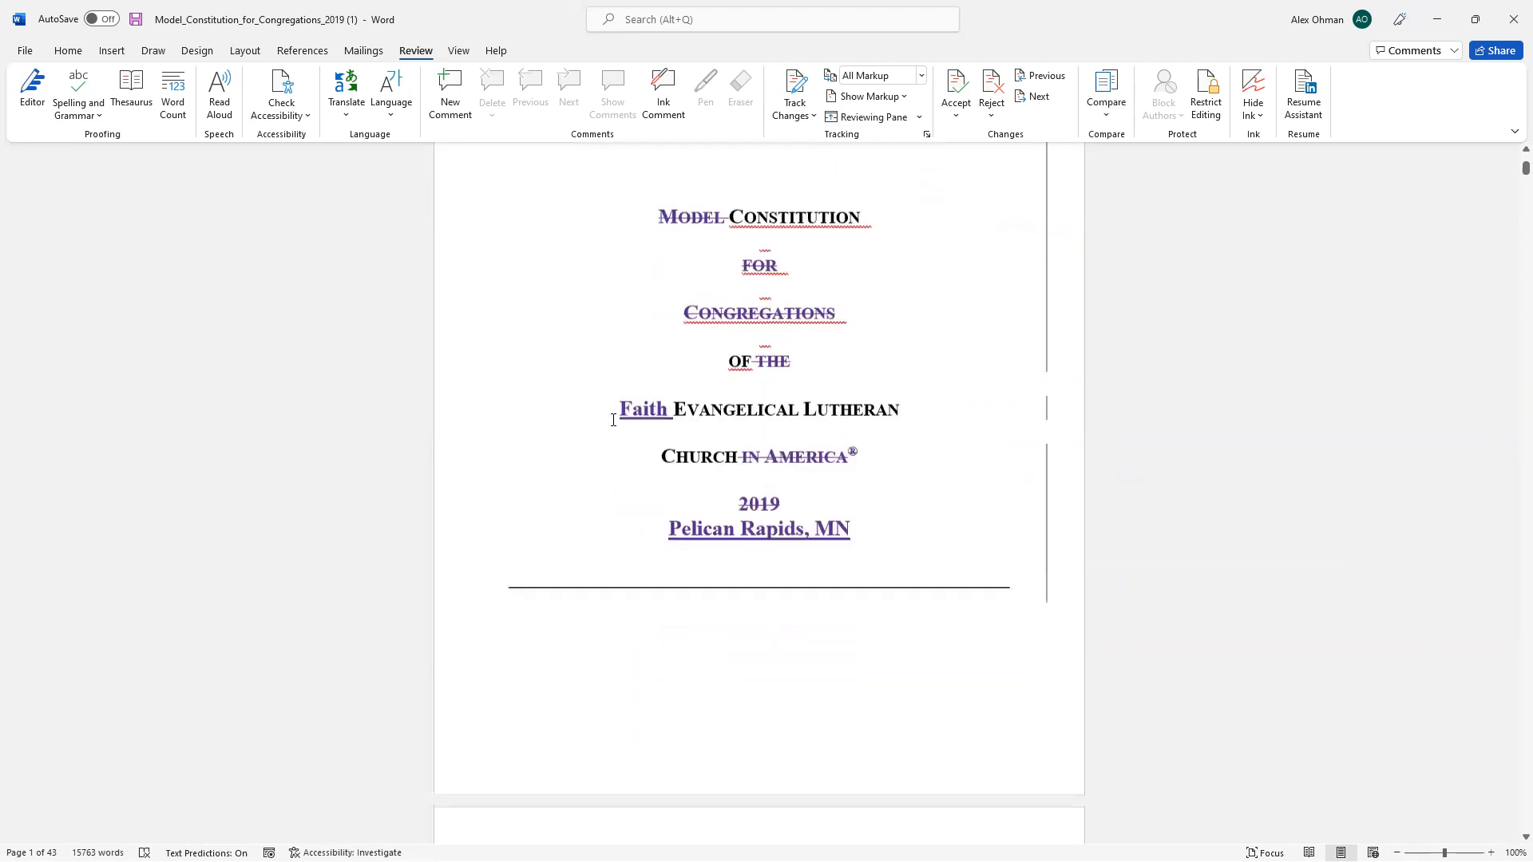
scroll(612, 415, "down", 8)
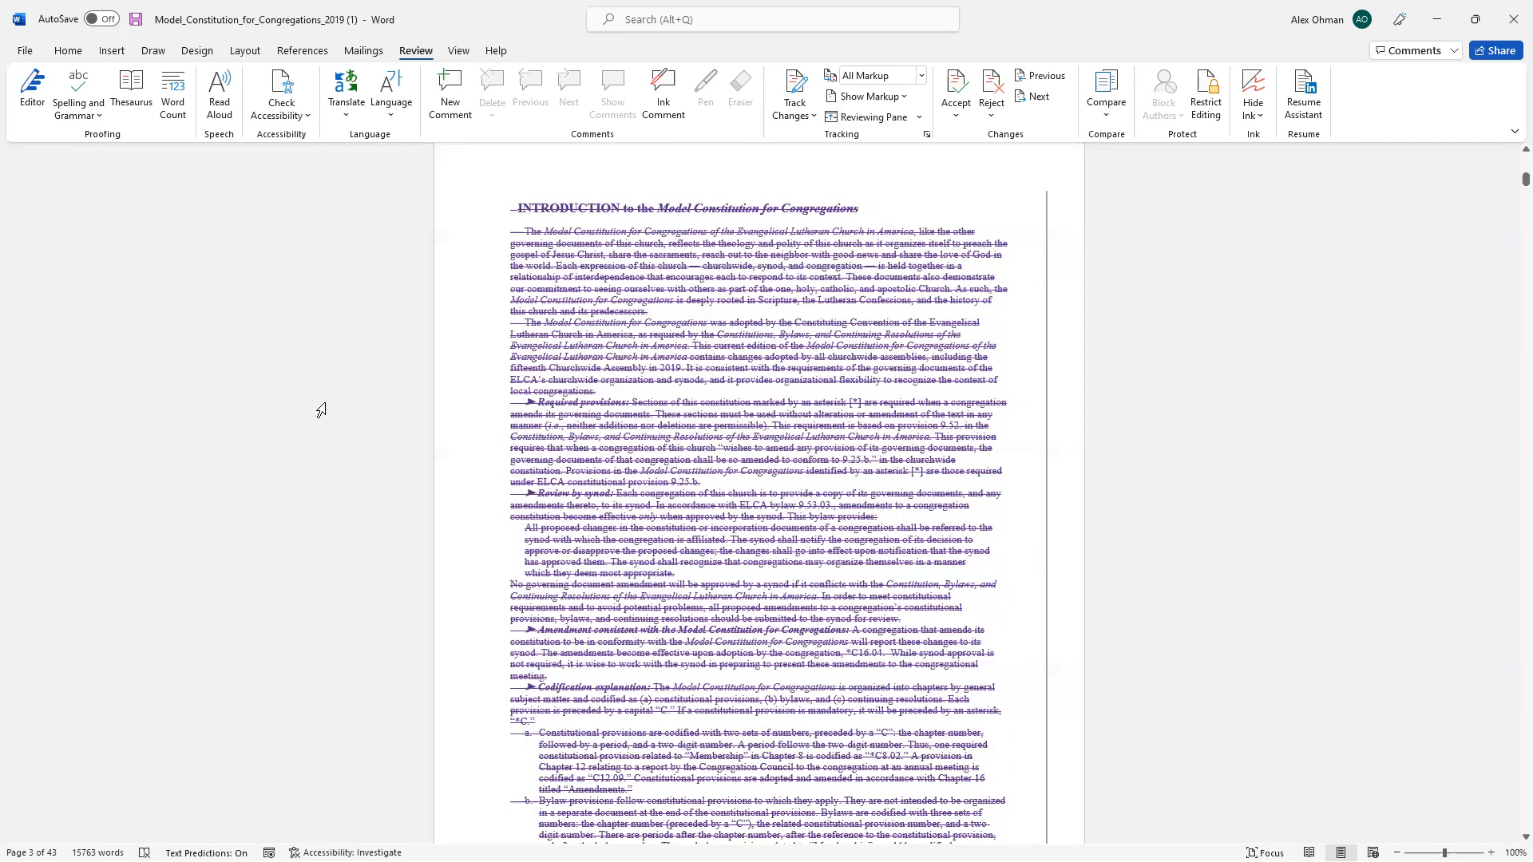
scroll(694, 403, "down", 3)
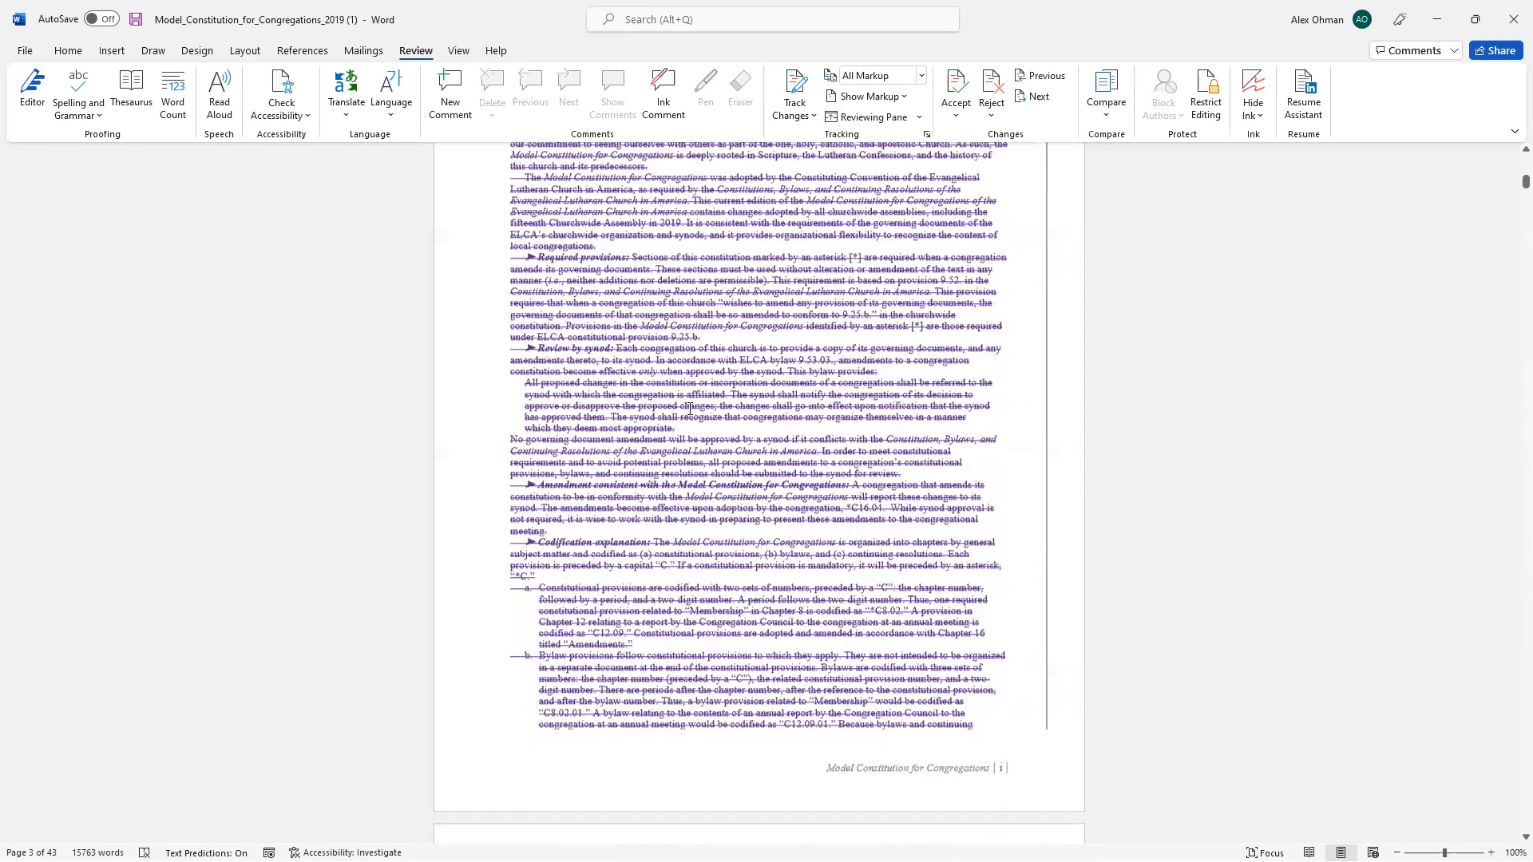
scroll(692, 417, "down", 20)
left_click_drag(473, 395, 1025, 395)
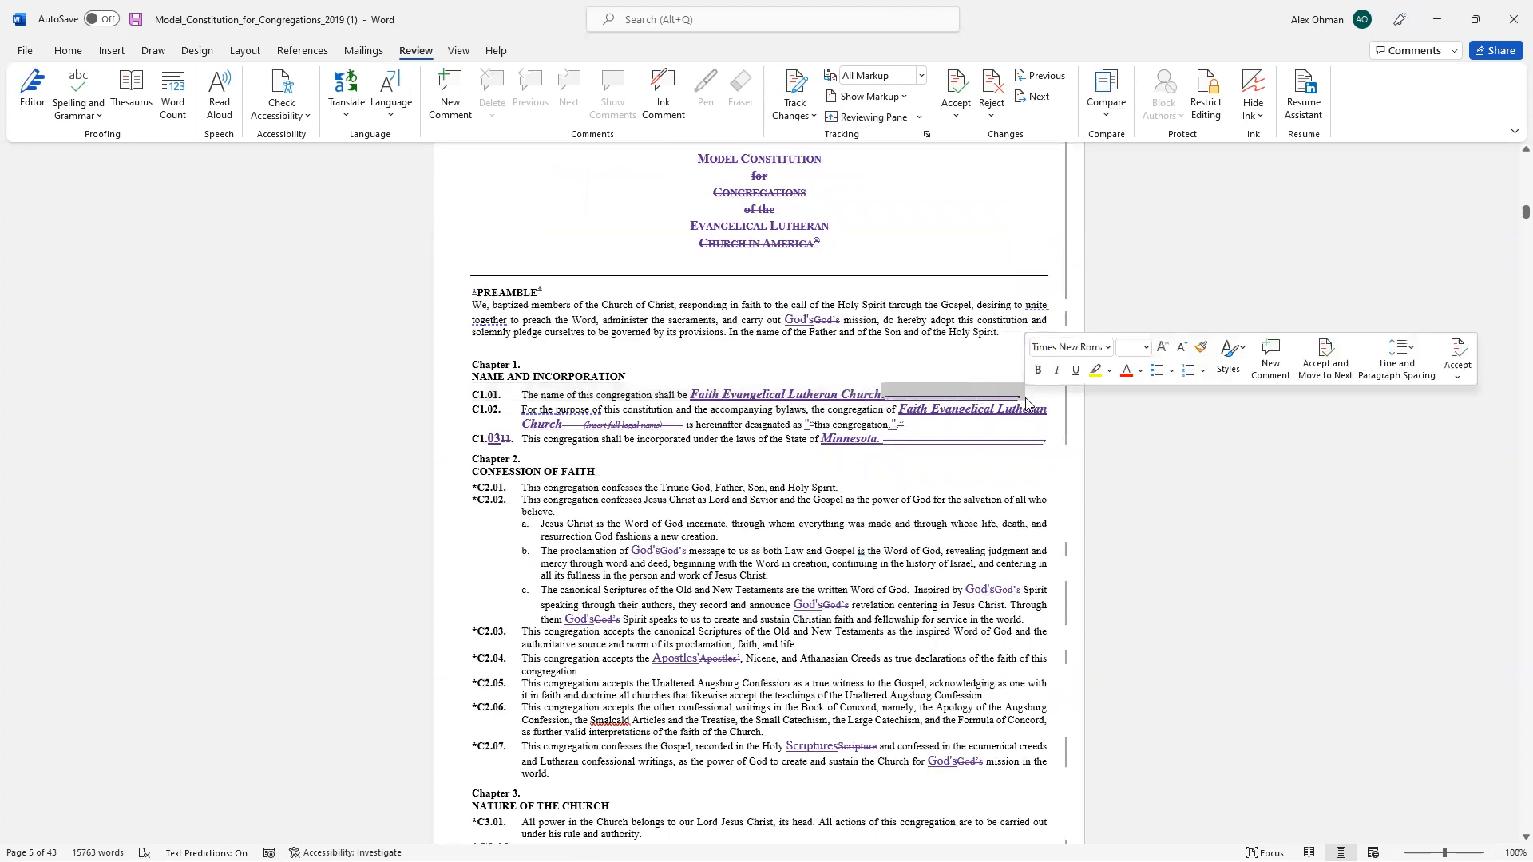
left_click(800, 487)
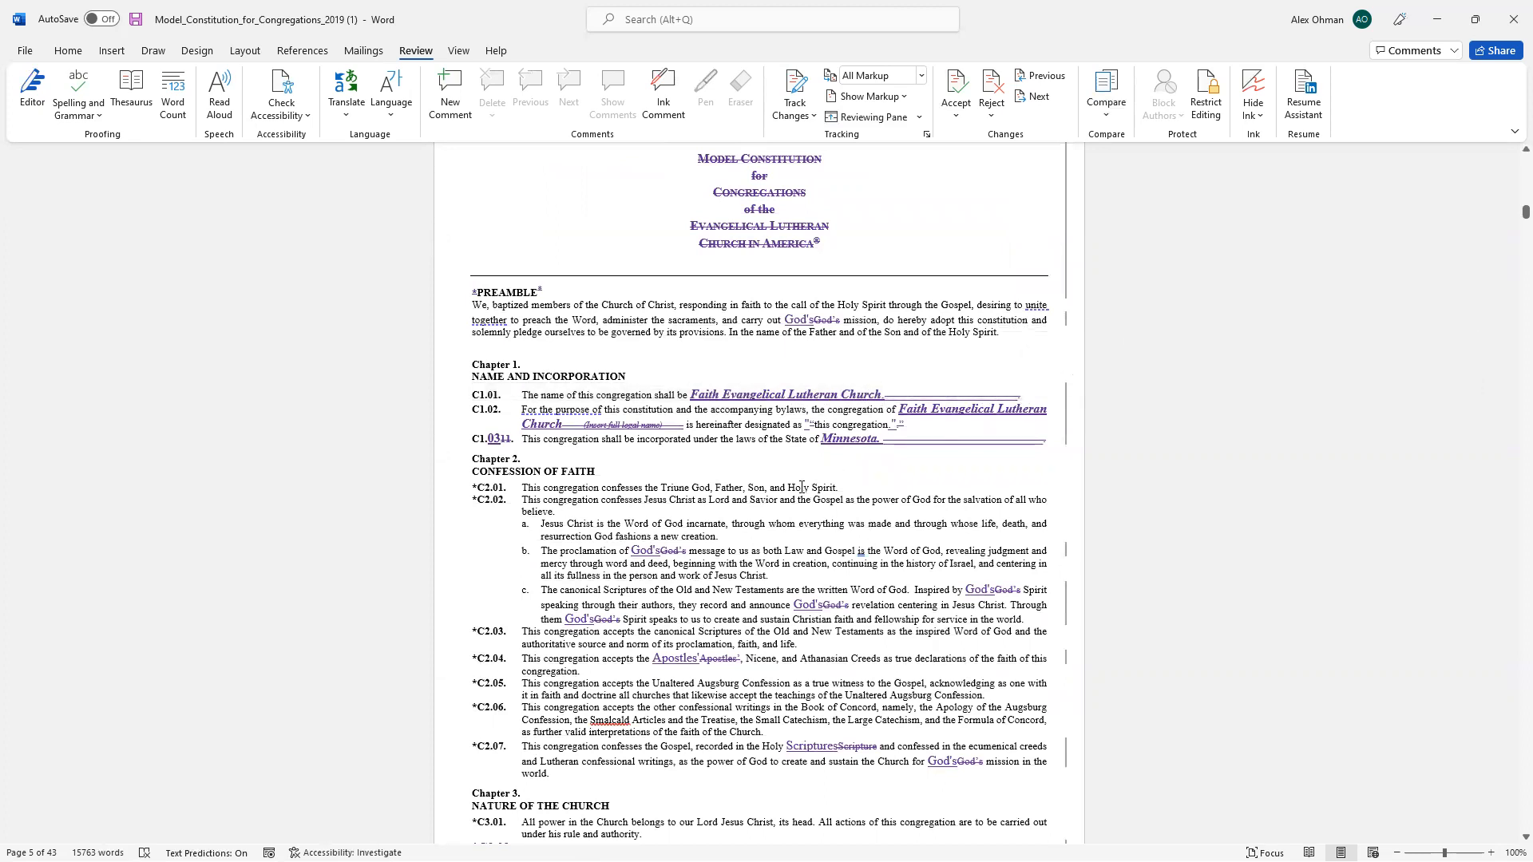
scroll(471, 504, "down", 5)
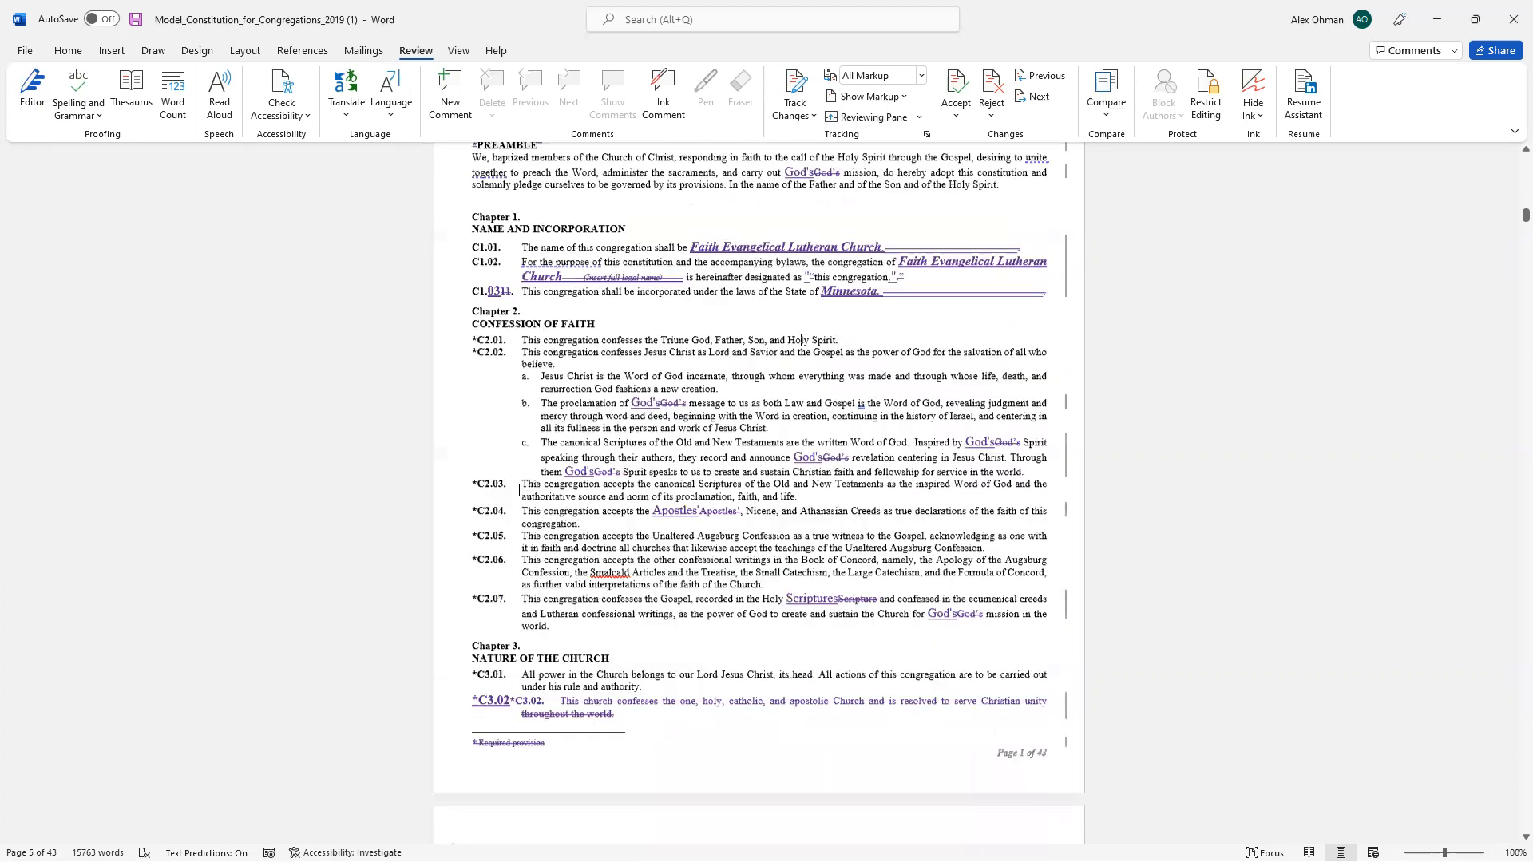
scroll(471, 504, "down", 1)
double_click(475, 388)
left_click_drag(472, 610, 729, 690)
left_click(729, 690)
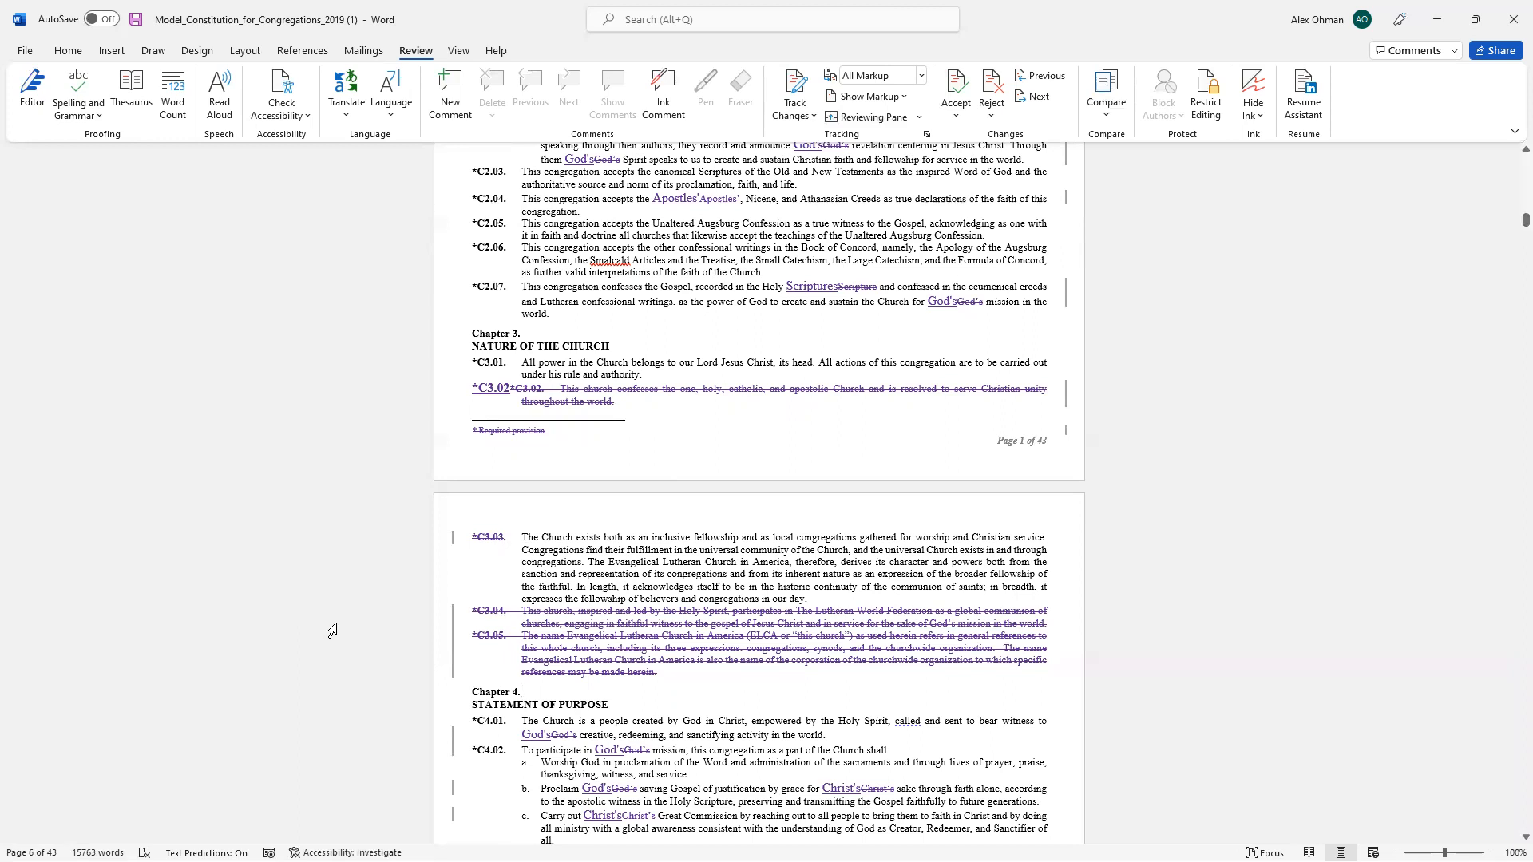
Step: Review the tracked changes from Chapter 4 through the membership provisions and on to the Bylaws of Faith Evangelical Lutheran Church
scroll(332, 631, "down", 16)
left_click_drag(626, 359, 712, 359)
scroll(712, 359, "down", 3)
left_click_drag(719, 207, 839, 221)
left_click(835, 246)
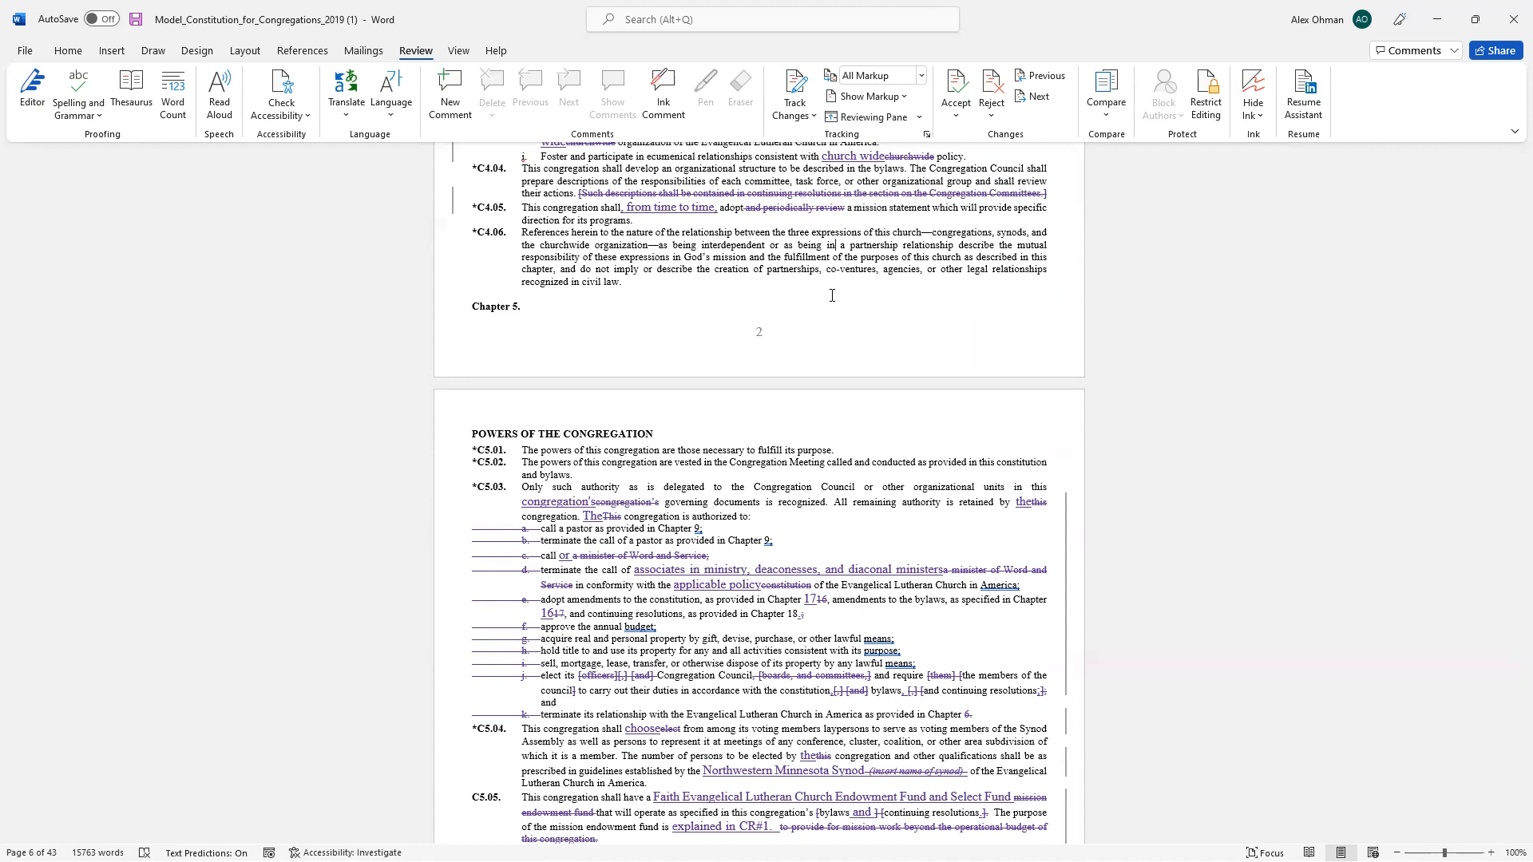
scroll(831, 296, "down", 2)
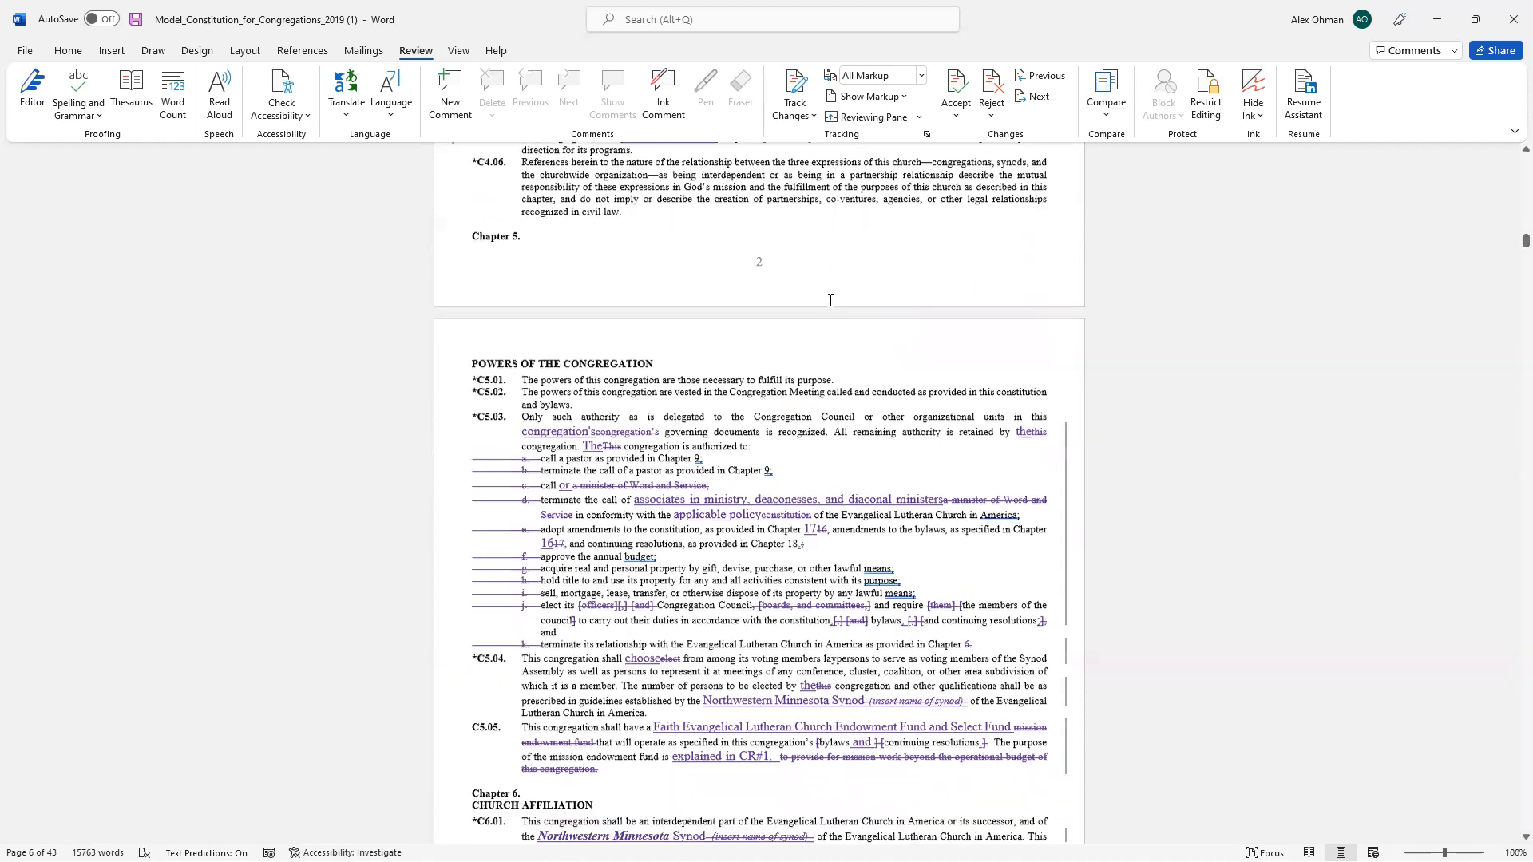
scroll(830, 300, "down", 2)
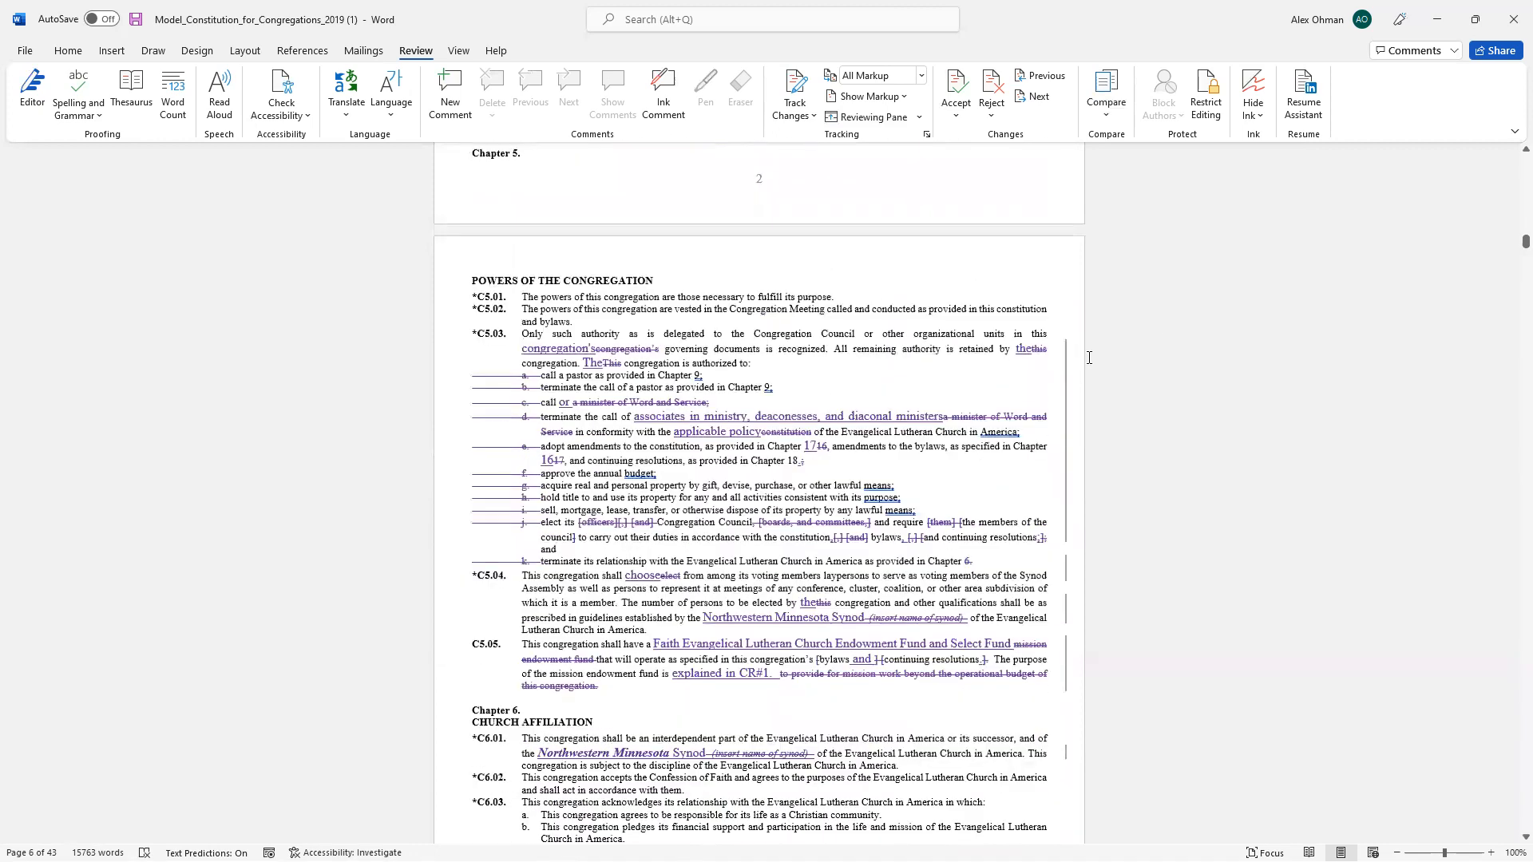
scroll(1089, 357, "down", 9)
scroll(823, 399, "down", 20)
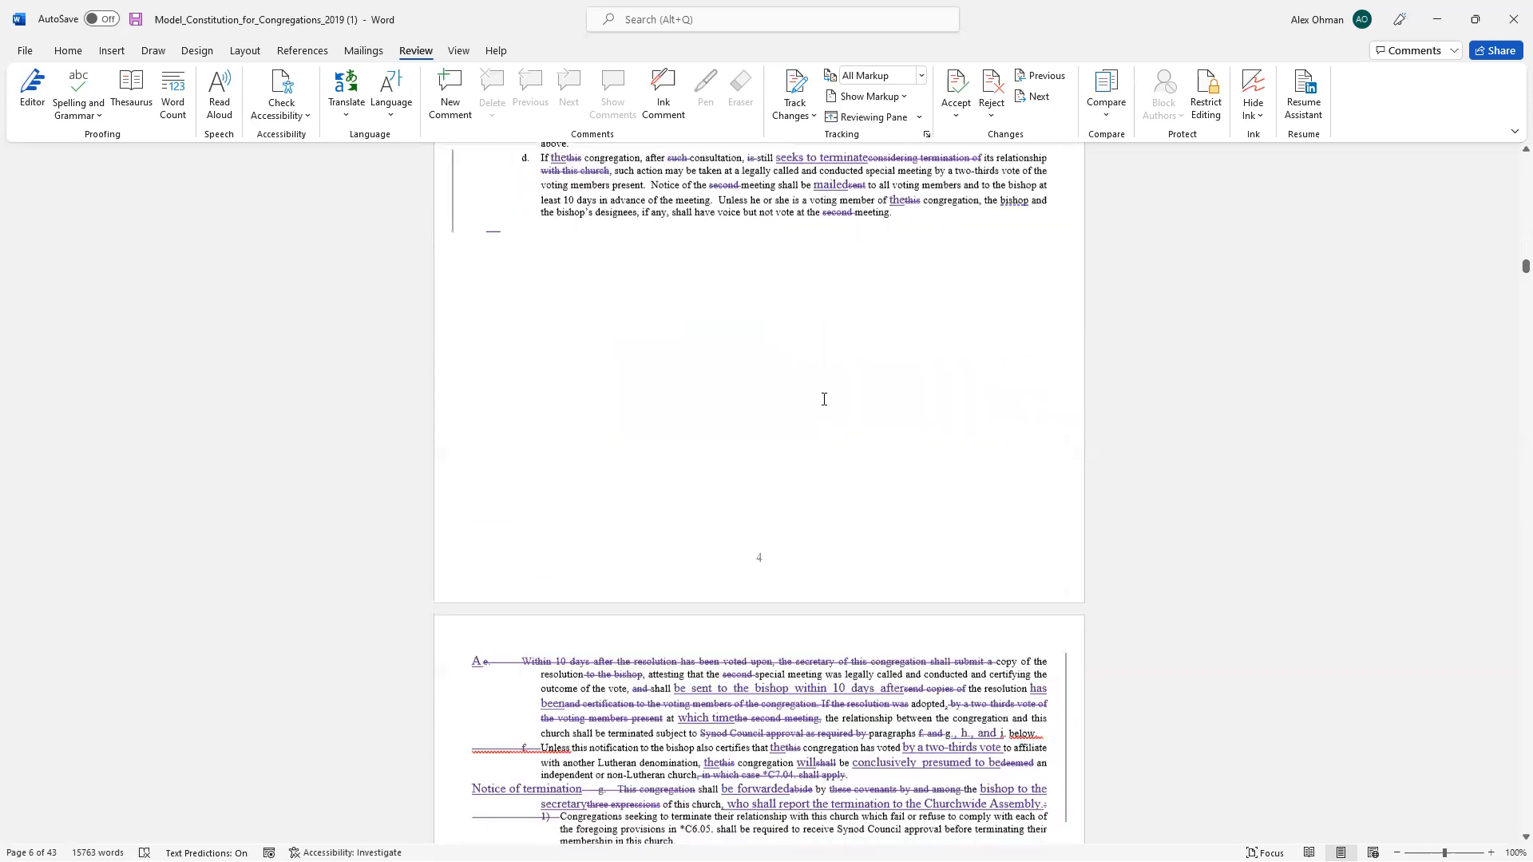
scroll(1511, 332, "down", 20)
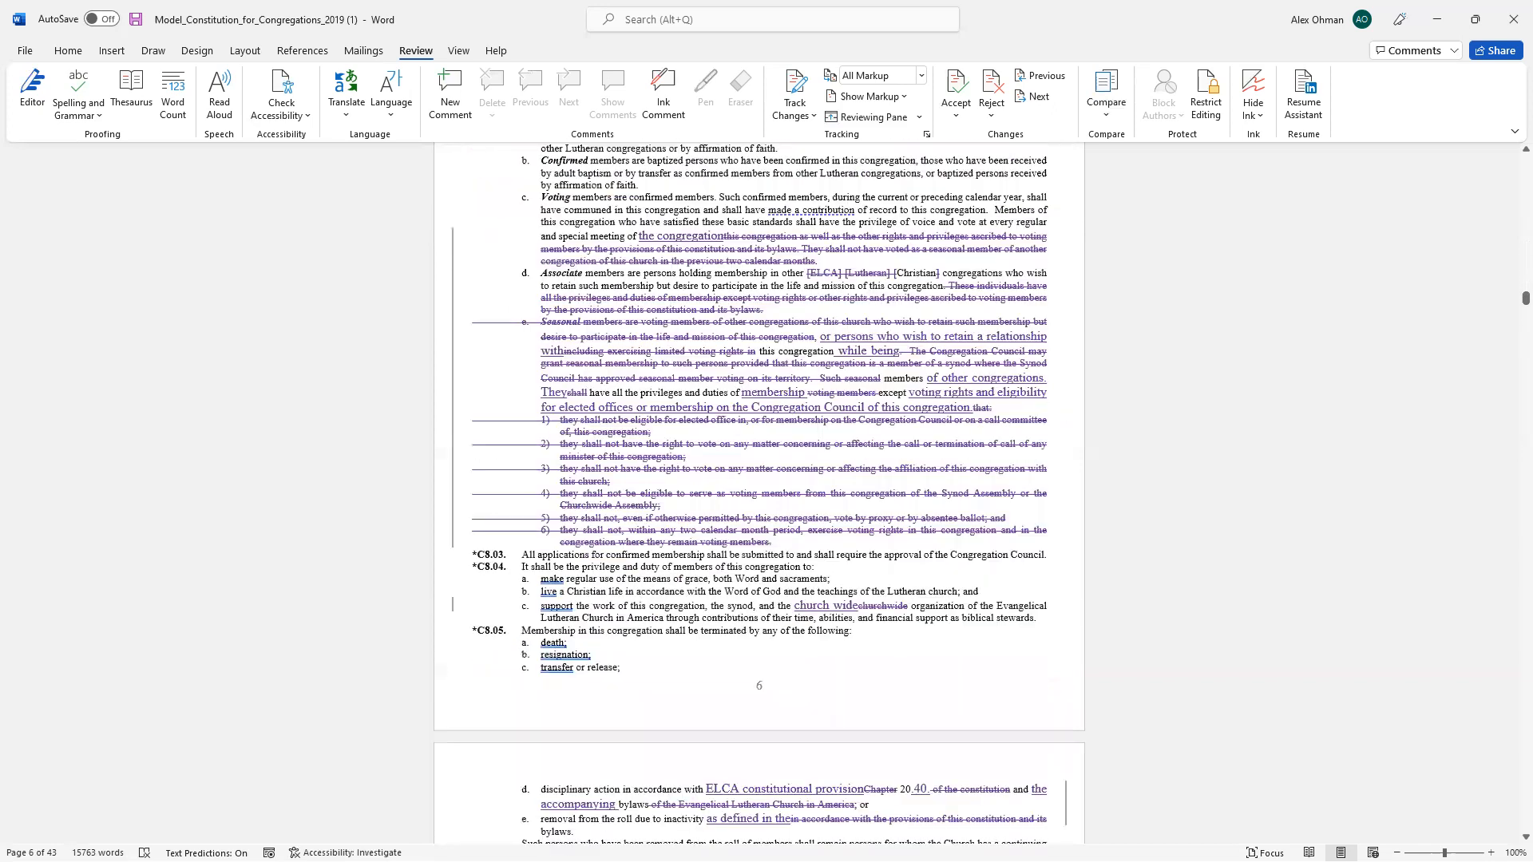
left_click_drag(1511, 365, 1480, 470)
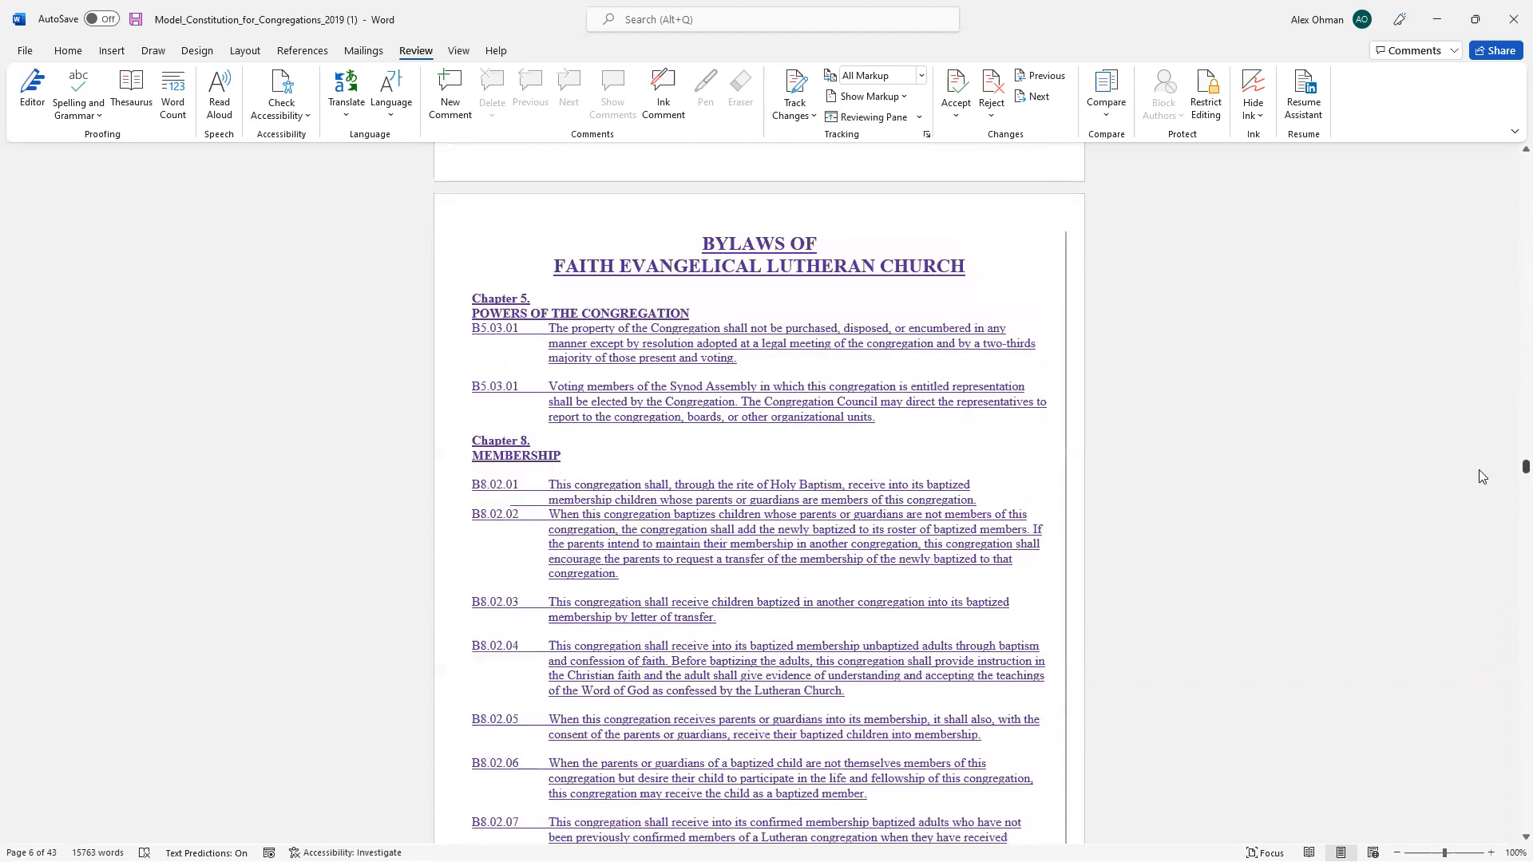